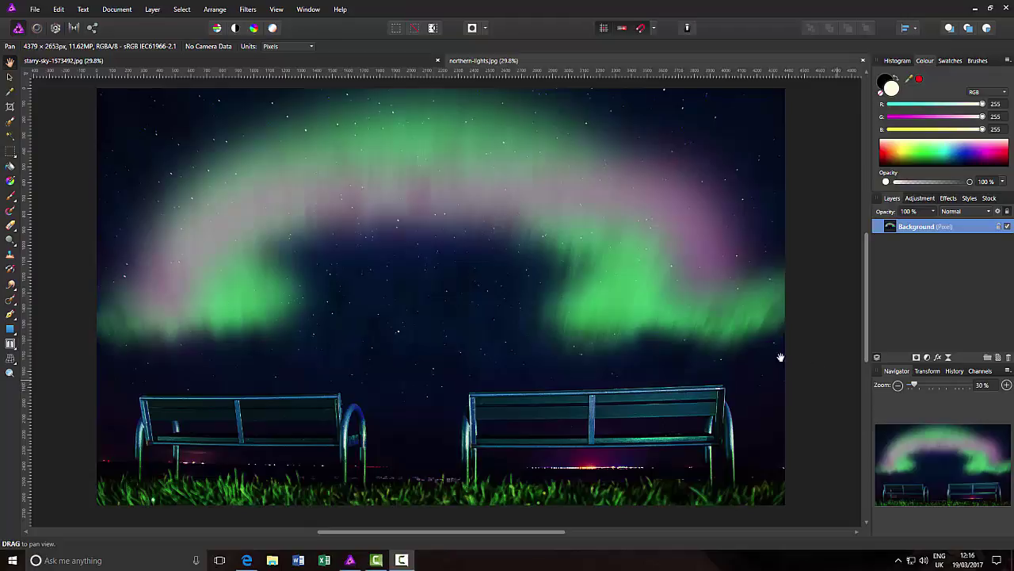
Browse the northern lights photo search results for aurora reference images.
click(247, 560)
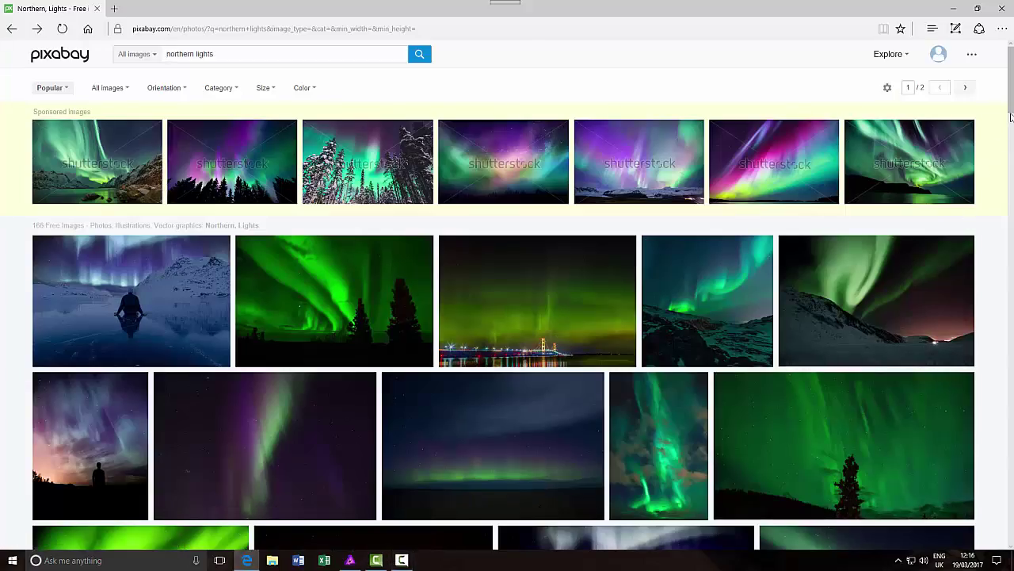
scroll(1011, 106, down, 2)
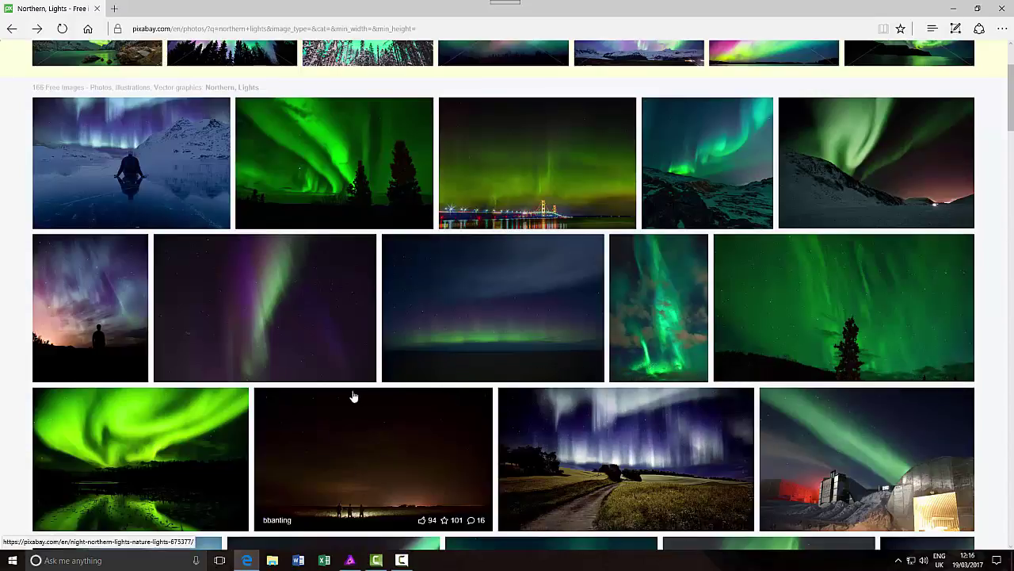
scroll(351, 389, up, 2)
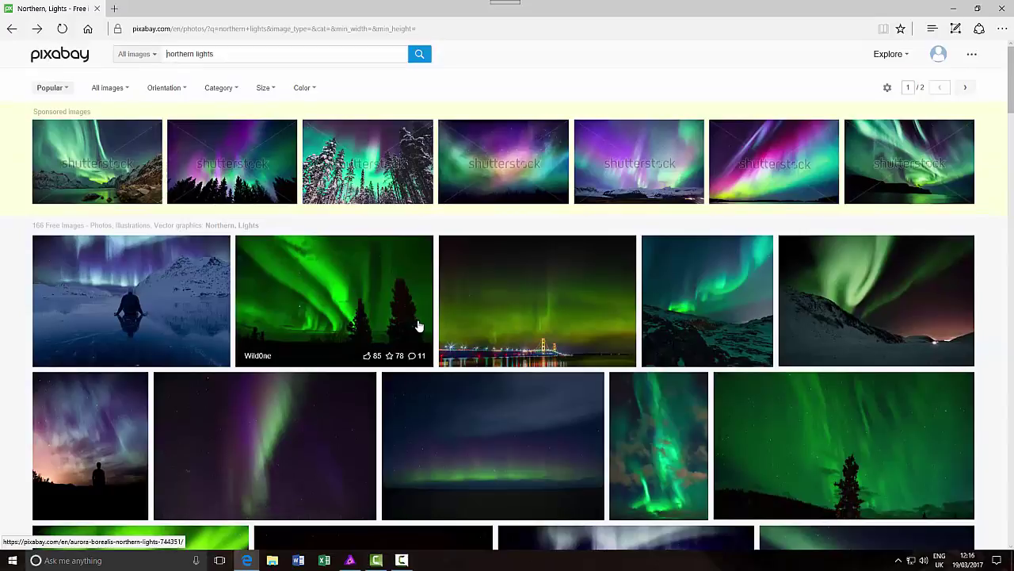
scroll(419, 326, down, 2)
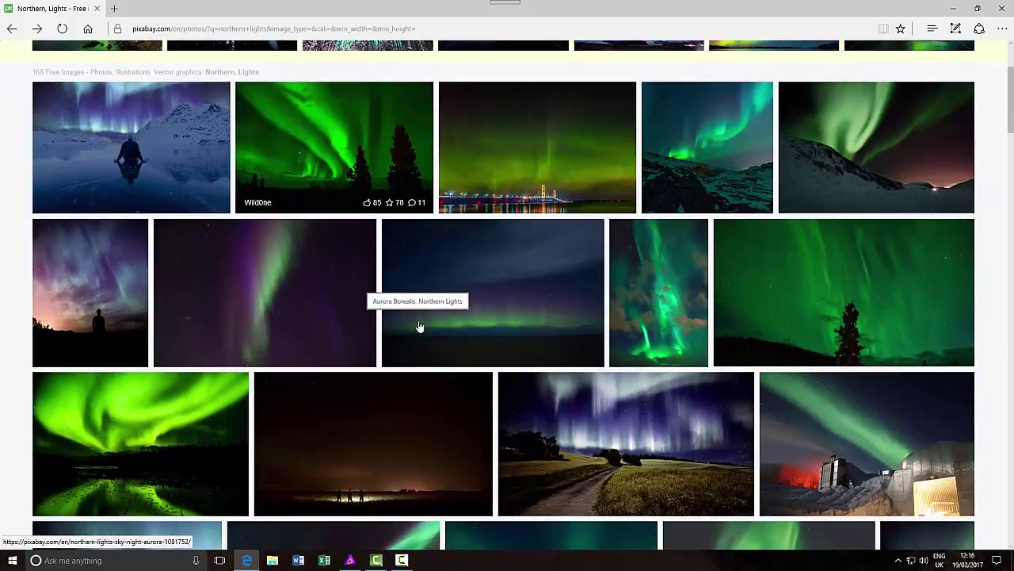
scroll(419, 326, down, 2)
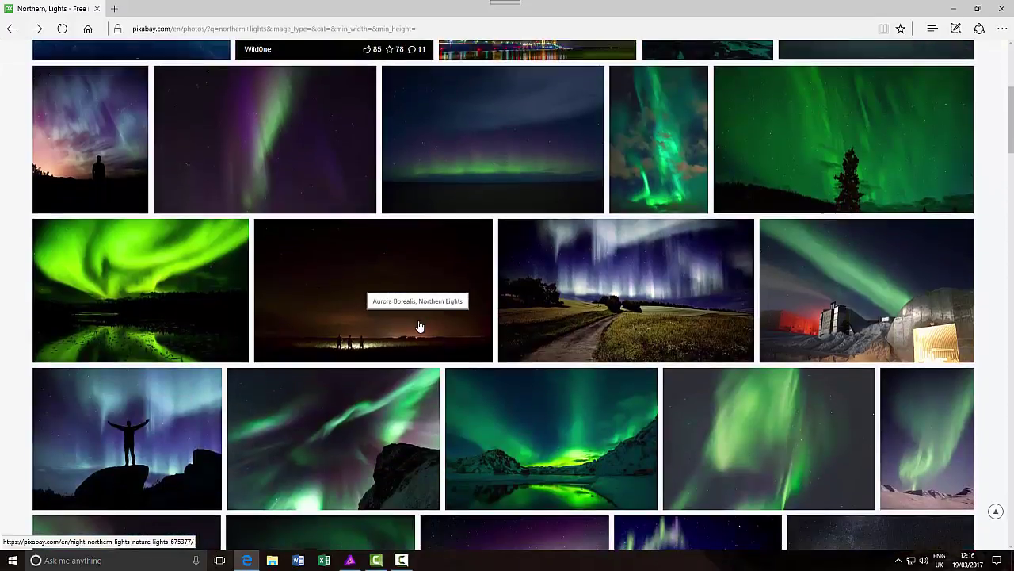
scroll(419, 326, down, 2)
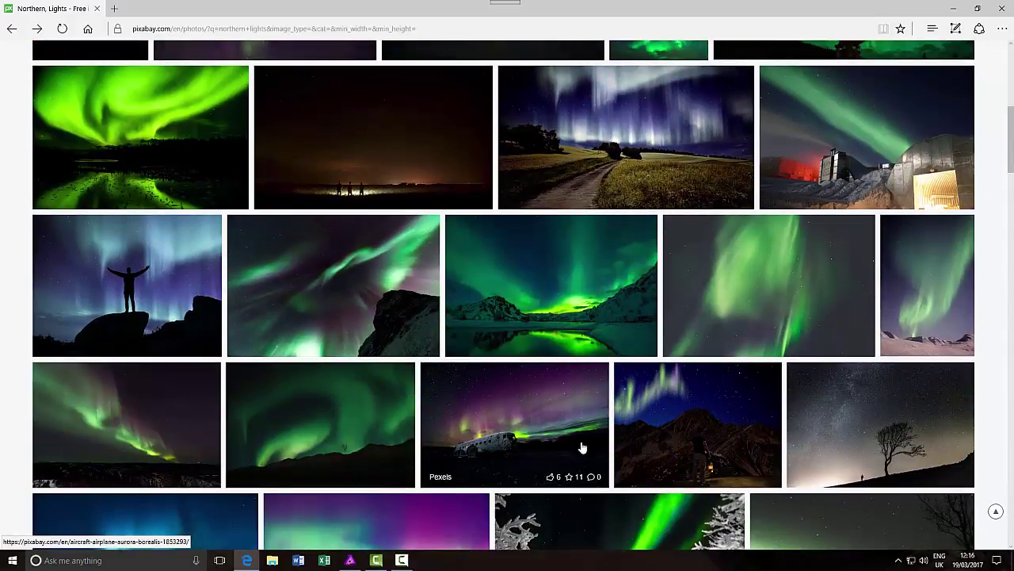
scroll(369, 414, down, 1)
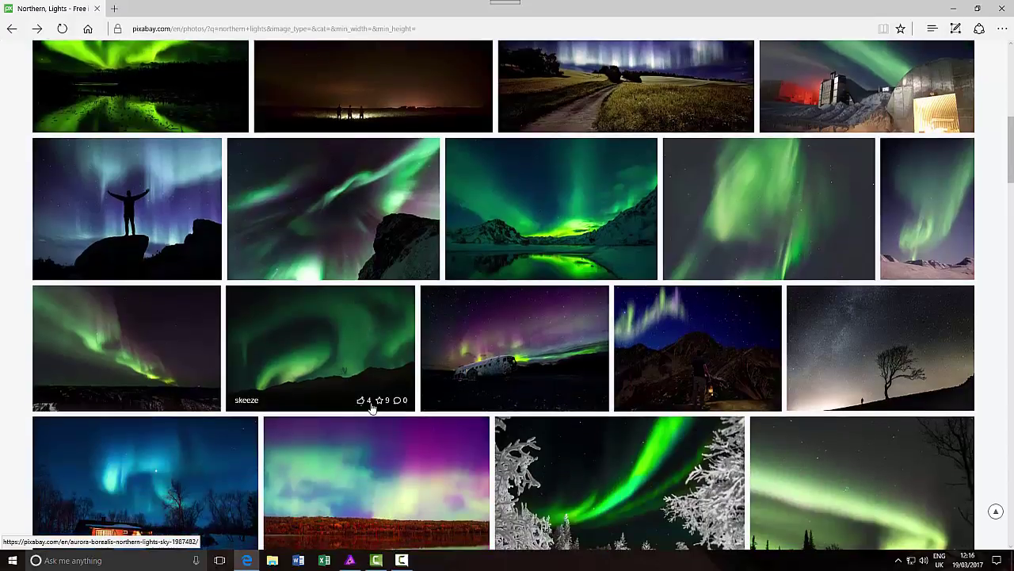
View the northern lights mountain photo's page, return to the results, then go back to the editor.
click(664, 325)
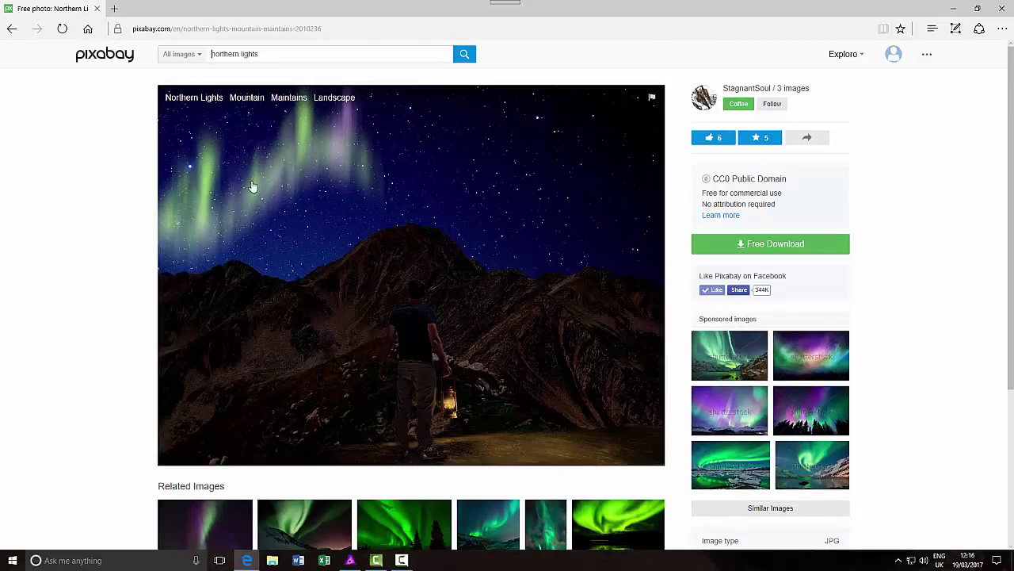
click(11, 28)
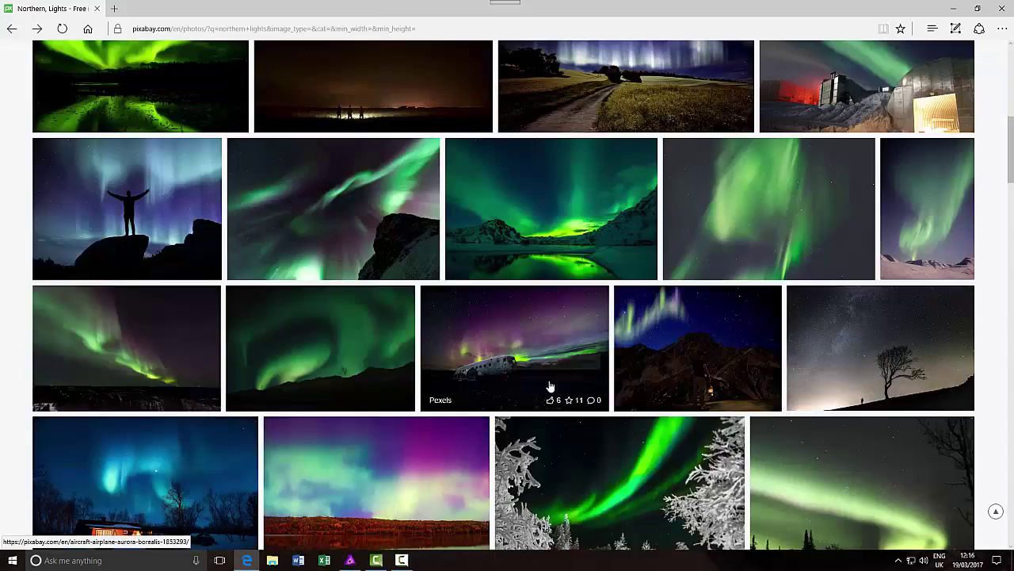
scroll(551, 386, down, 2)
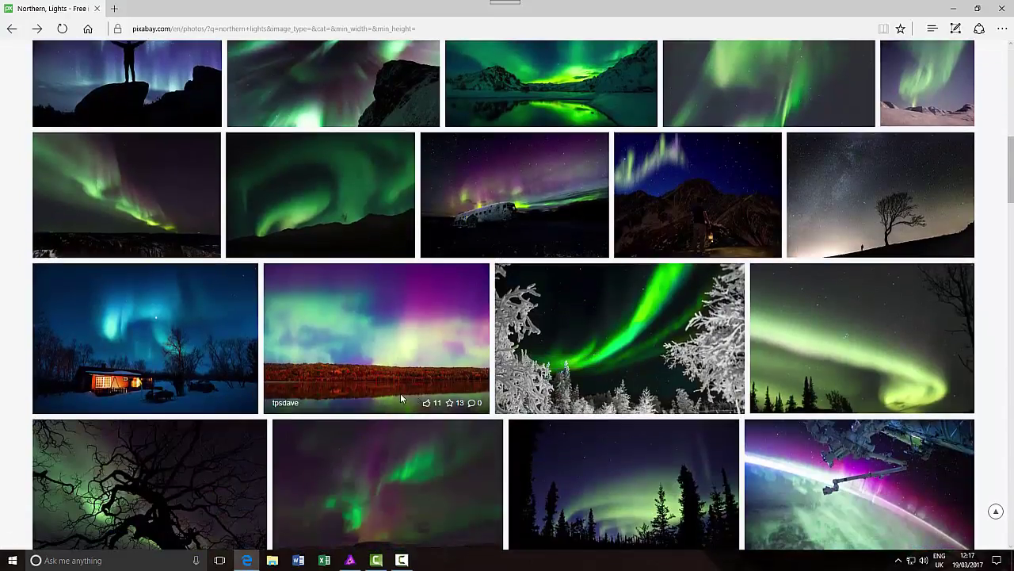
scroll(400, 398, down, 1)
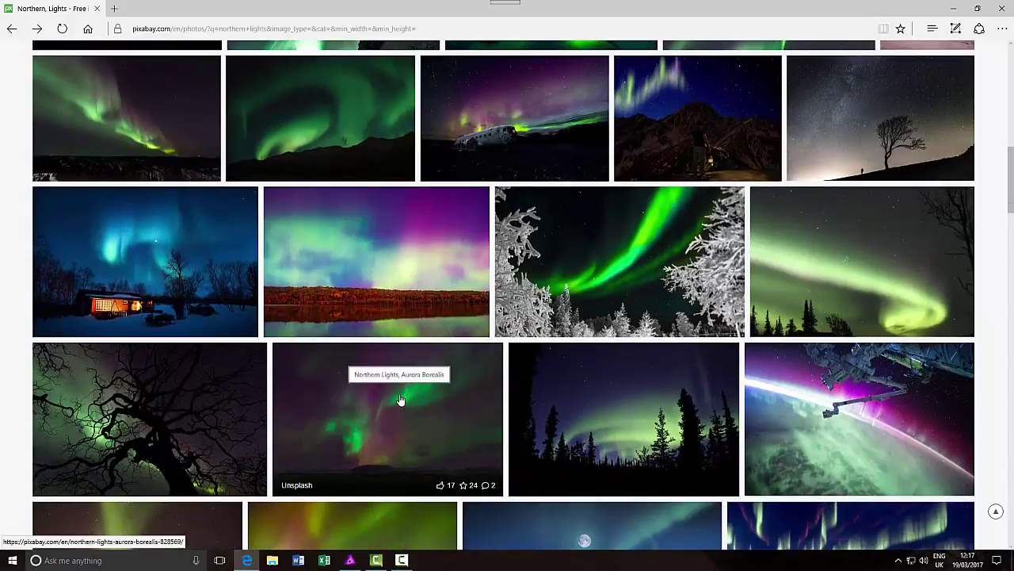
scroll(400, 399, down, 2)
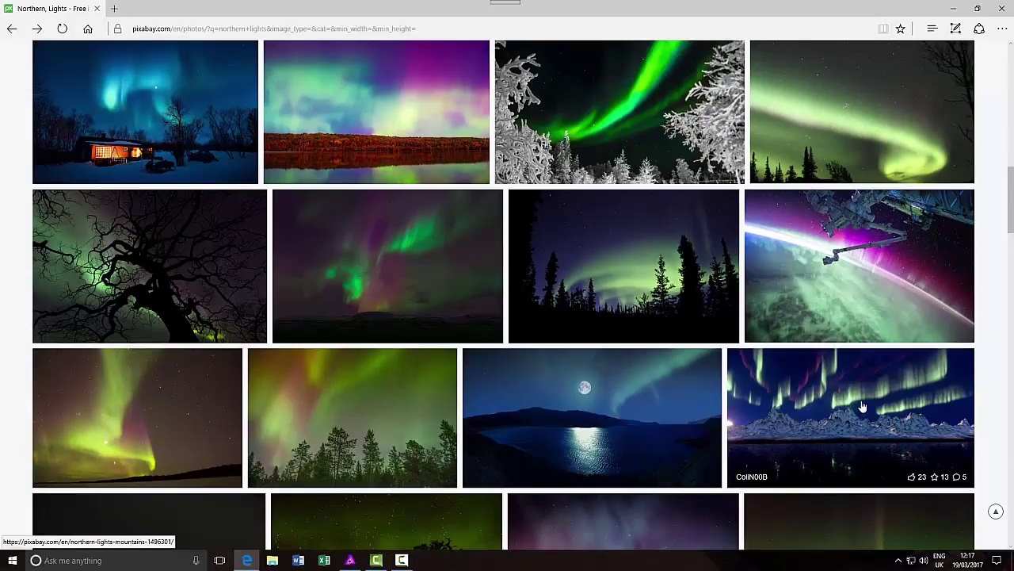
scroll(400, 274, up, 3)
scroll(401, 274, up, 3)
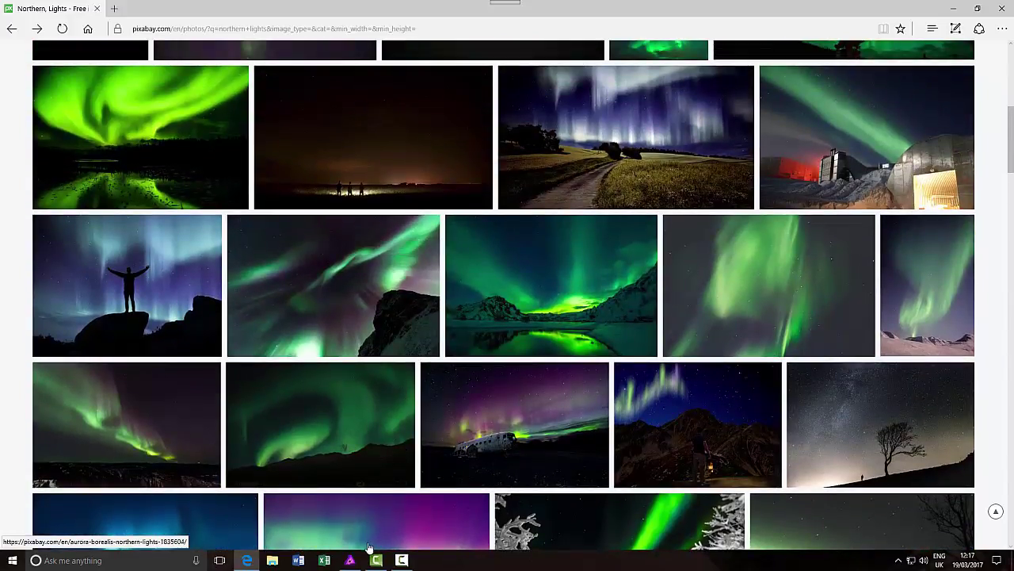
click(349, 559)
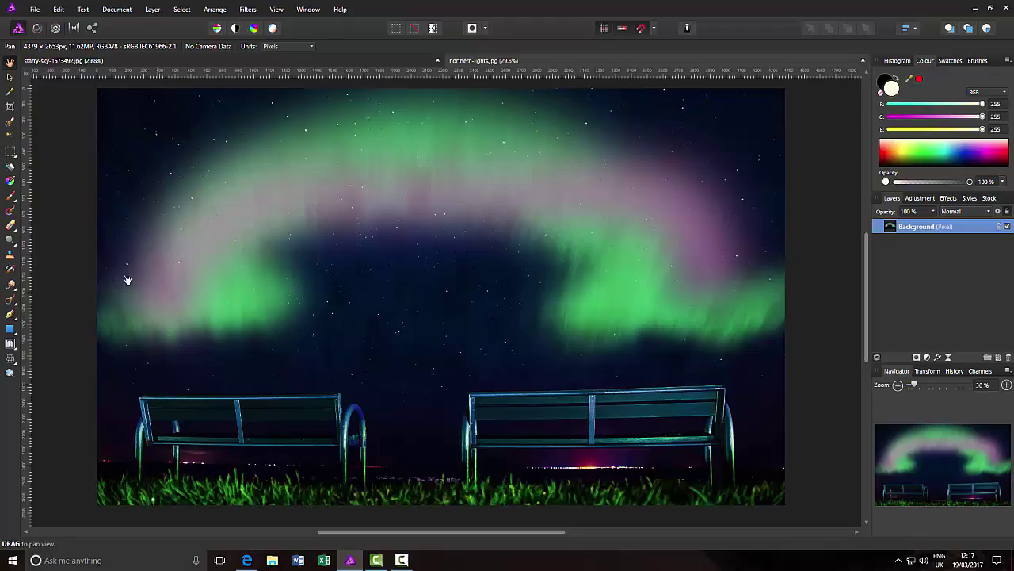
Bring up the starry-sky-1573492.jpg document showing the plain benches photo.
click(245, 64)
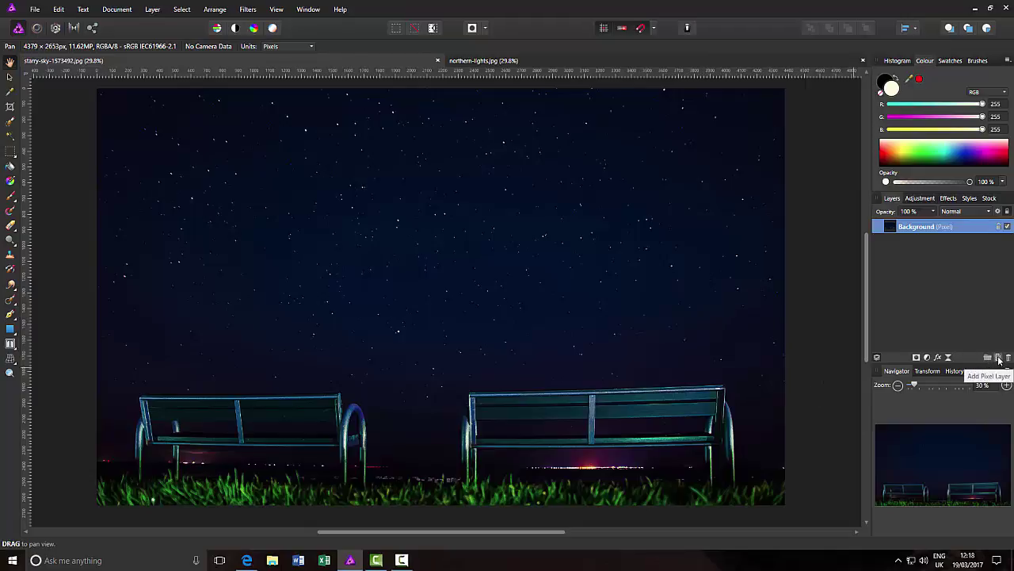
Add an empty pixel layer above the Background and pick the Paint Brush tool.
click(999, 357)
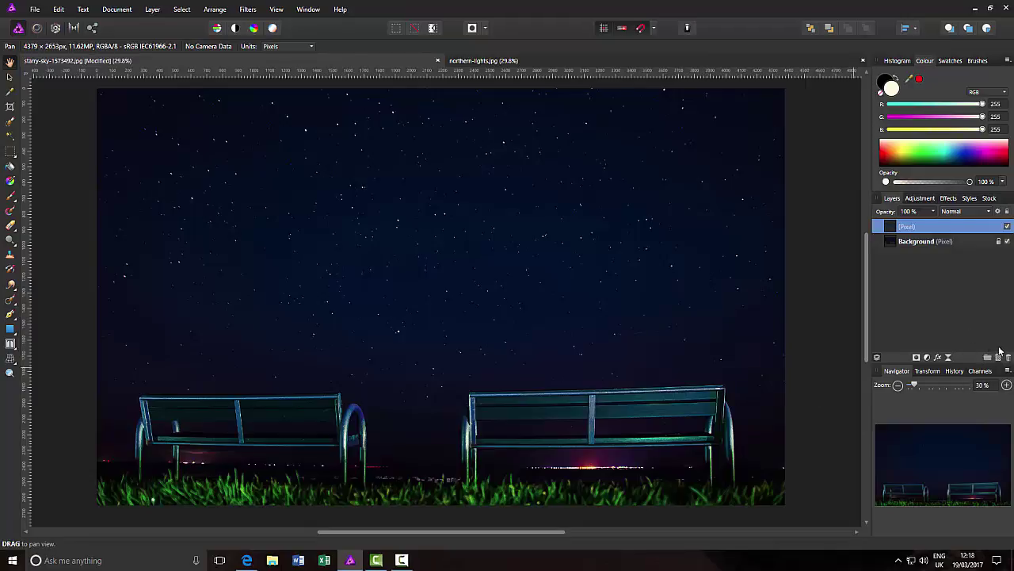
click(11, 198)
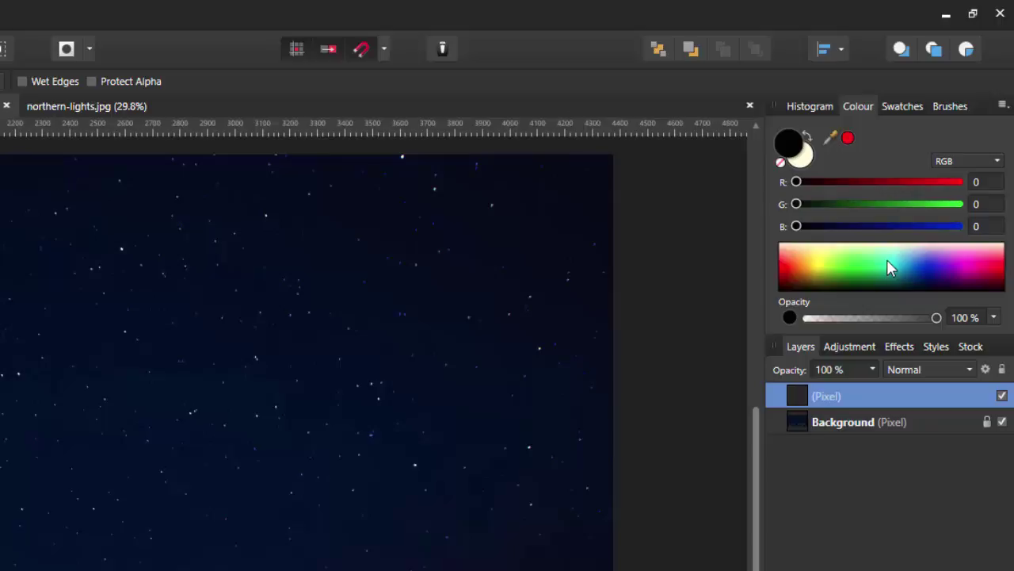
Set the paint colour to light pink: R 251, G 190, B 255.
click(981, 184)
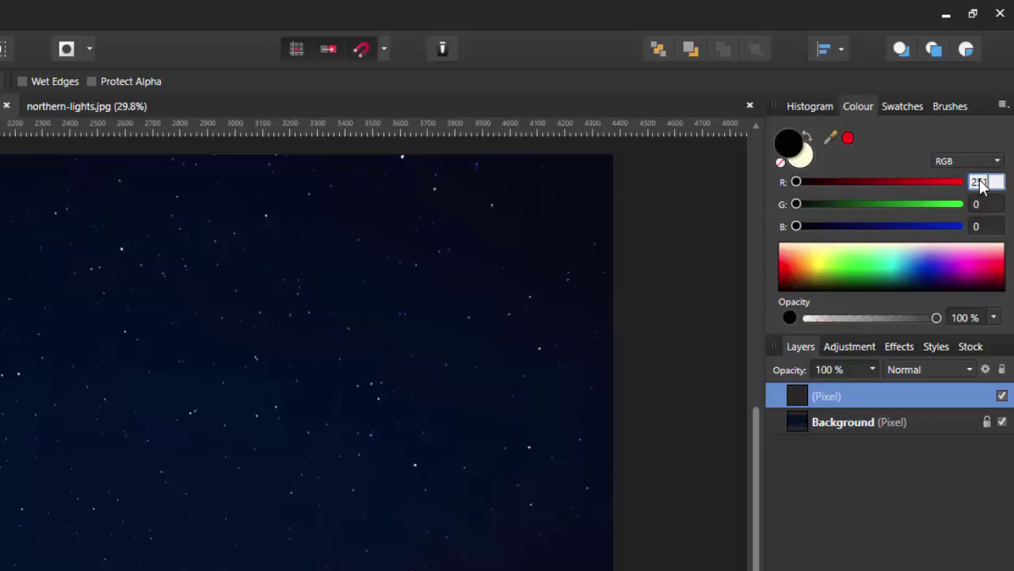
click(985, 206)
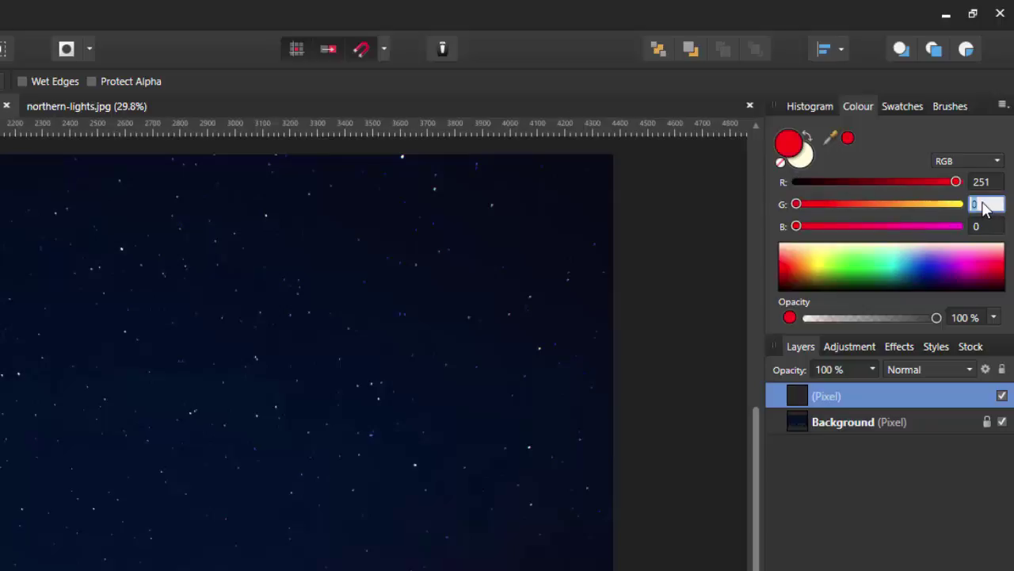
text(190)
click(979, 229)
text(255)
key(Return)
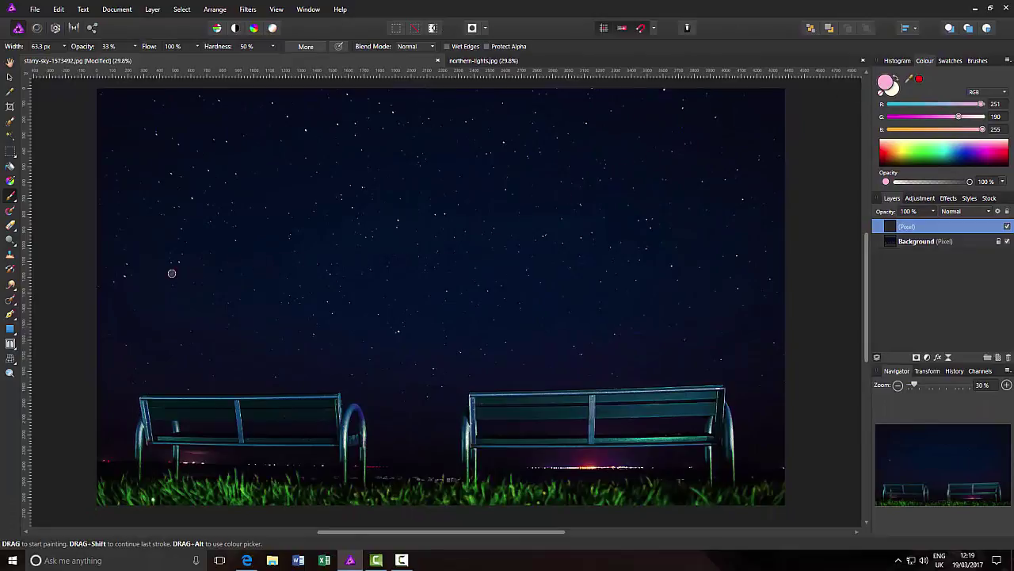
Resize the brush to about 637 px using bracket keys, testing pink dabs on the sky.
key(bracketright)
key(bracketright)
key(bracketright)
click(187, 259)
key(bracketright)
key(bracketright)
key(bracketright)
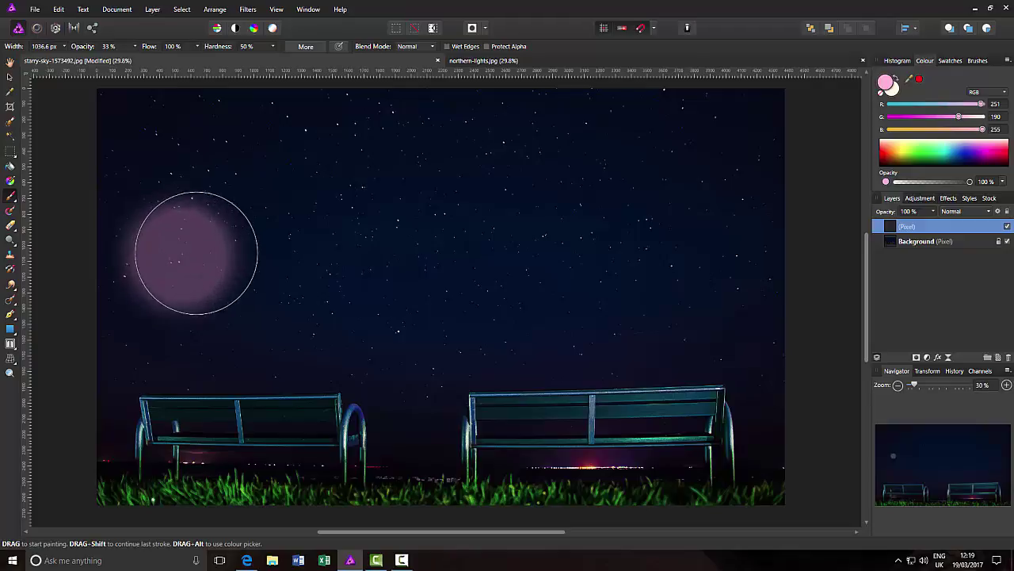
key(bracketleft)
key(bracketleft)
click(210, 238)
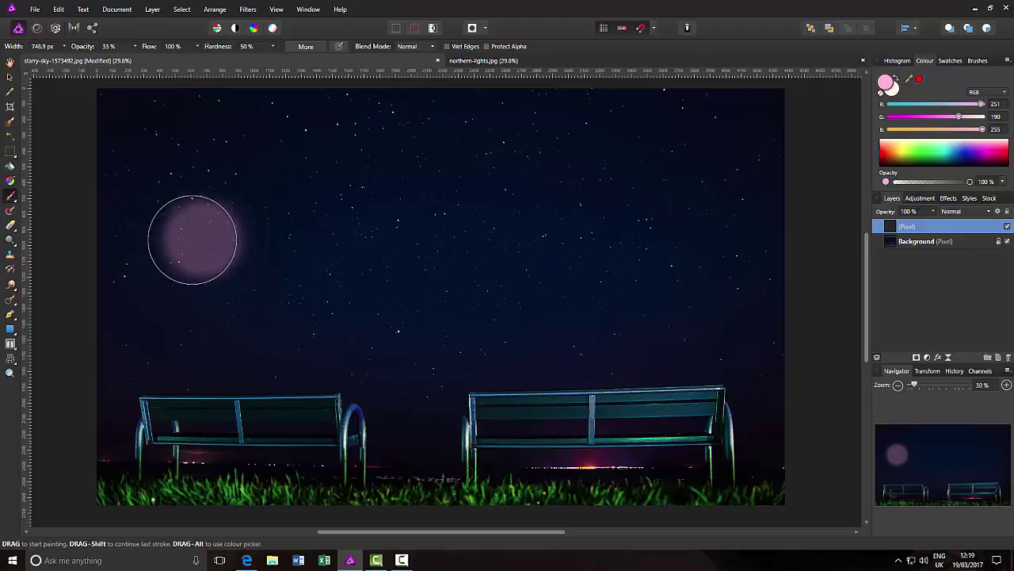
click(194, 236)
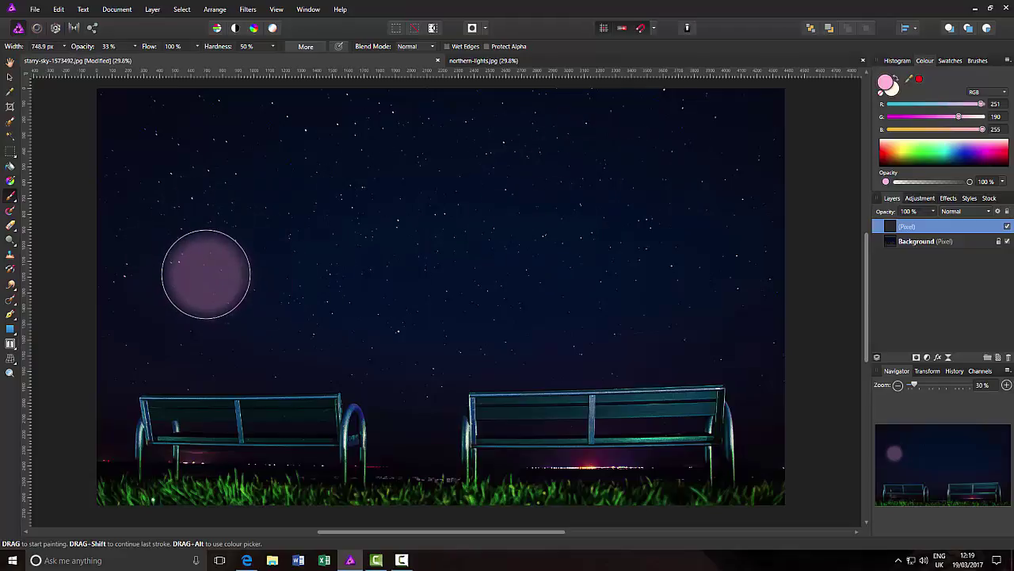
key(bracketleft)
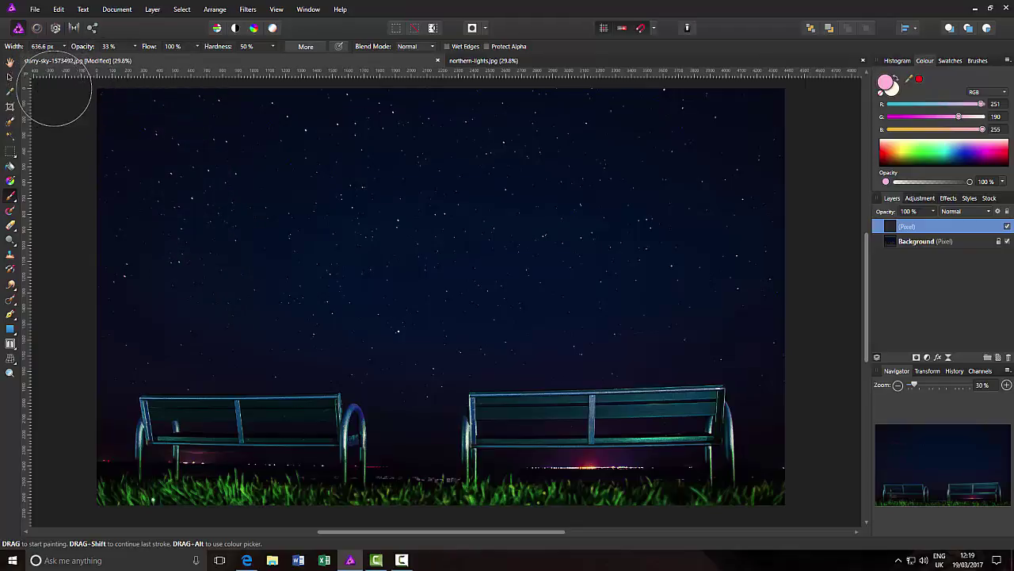
Set brush opacity to 100% and hardness to 0%, then test a soft glow and undo it.
click(136, 46)
drag(137, 59, 189, 60)
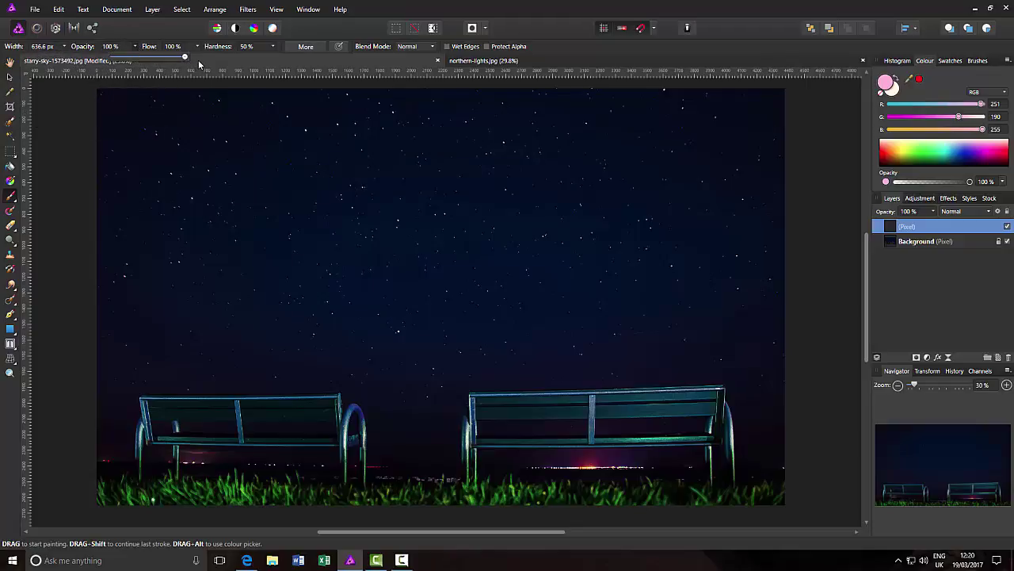
click(273, 47)
drag(276, 57, 231, 60)
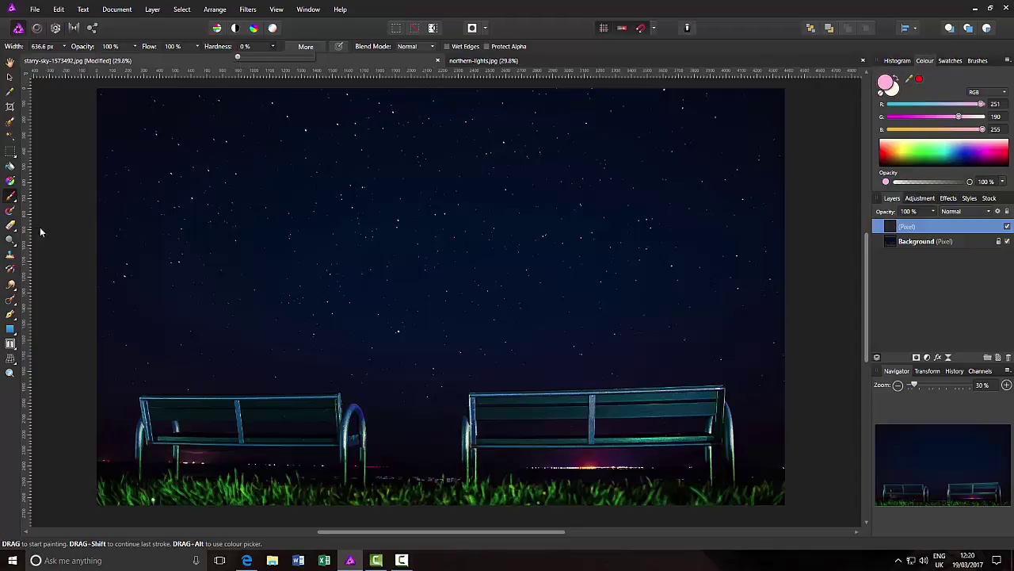
mouse_move(119, 229)
mouse_down()
mouse_move(161, 254)
mouse_move(206, 244)
mouse_move(184, 262)
mouse_move(167, 253)
mouse_move(166, 270)
mouse_move(178, 258)
mouse_move(165, 255)
mouse_move(190, 287)
mouse_move(240, 293)
mouse_move(194, 285)
mouse_up()
key(ctrl+z)
Sweep a soft pink arc across the sky above the benches, undoing a stray dab.
mouse_move(244, 238)
mouse_down()
mouse_move(428, 177)
mouse_move(580, 204)
mouse_move(648, 244)
mouse_move(684, 299)
mouse_move(696, 293)
mouse_move(671, 237)
mouse_move(510, 221)
mouse_move(195, 315)
mouse_move(189, 280)
mouse_move(153, 288)
mouse_move(202, 298)
mouse_move(177, 291)
mouse_move(175, 277)
mouse_move(266, 216)
mouse_move(383, 181)
mouse_move(603, 190)
mouse_move(659, 210)
mouse_move(715, 290)
mouse_up()
click(541, 265)
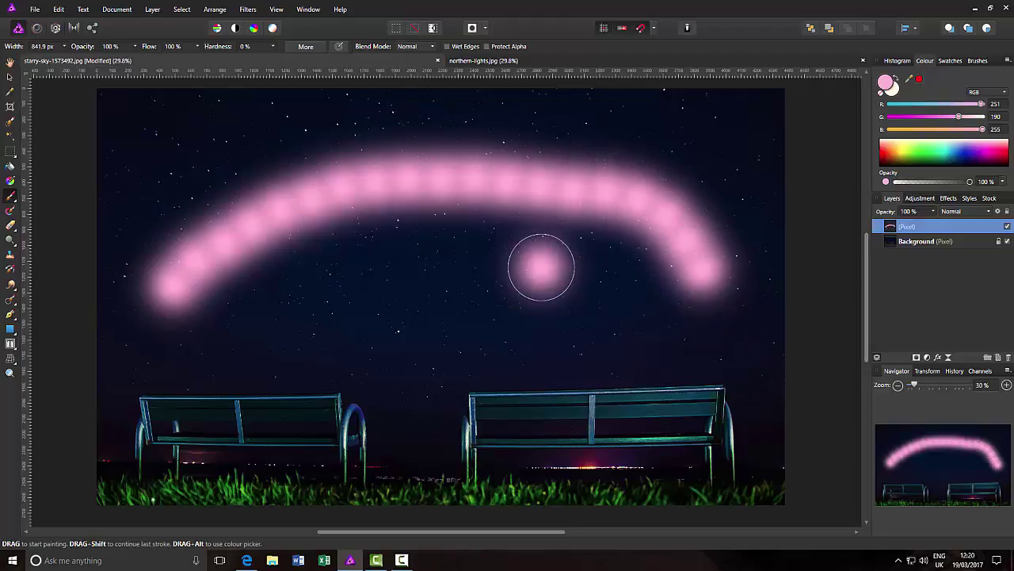
key(ctrl+z)
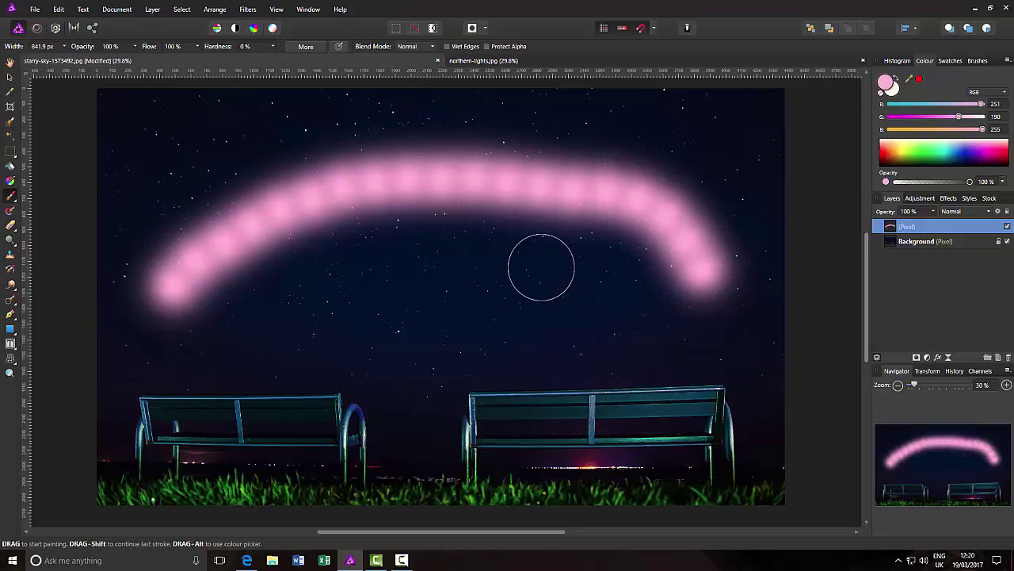
mouse_move(541, 267)
mouse_down()
mouse_move(534, 307)
mouse_move(580, 299)
mouse_move(569, 247)
mouse_move(614, 316)
mouse_move(616, 359)
mouse_move(613, 350)
mouse_move(652, 342)
mouse_move(627, 341)
mouse_move(573, 271)
mouse_move(280, 184)
mouse_move(206, 193)
mouse_move(121, 148)
mouse_move(52, 95)
mouse_up()
click(9, 62)
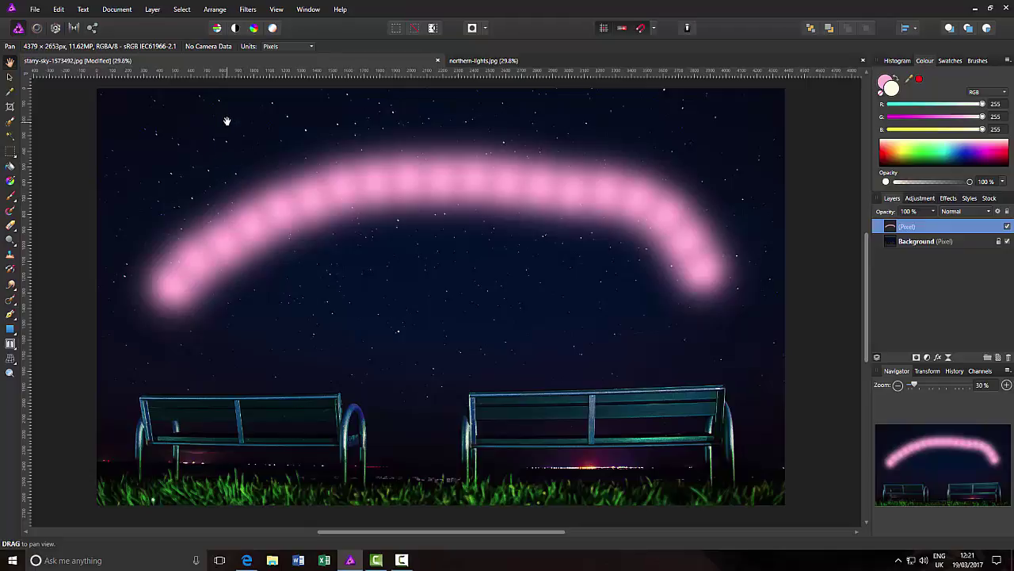
Apply a Gaussian Blur of about 74.2 px radius to the pink arc.
click(248, 9)
mouse_move(250, 19)
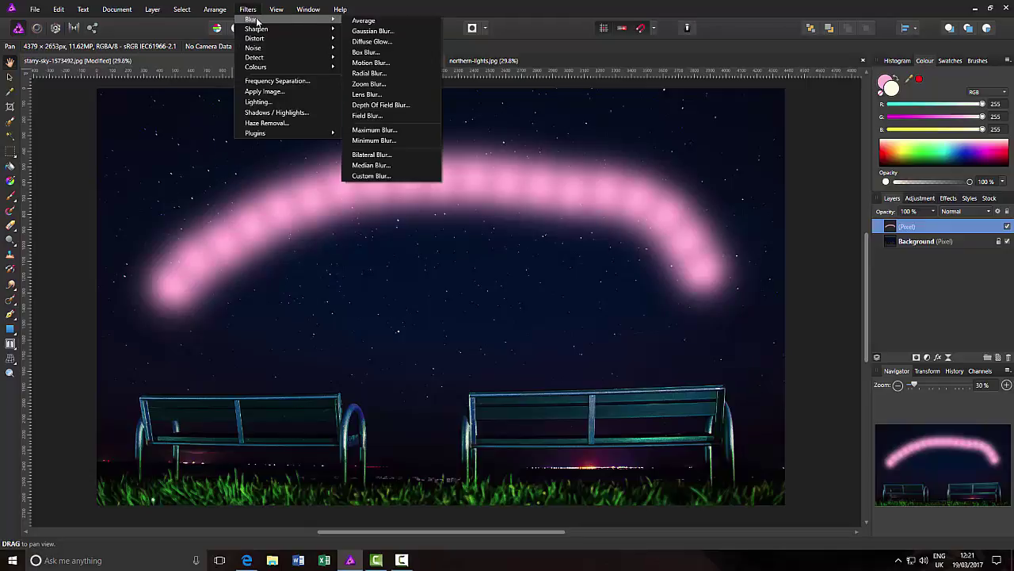
click(362, 33)
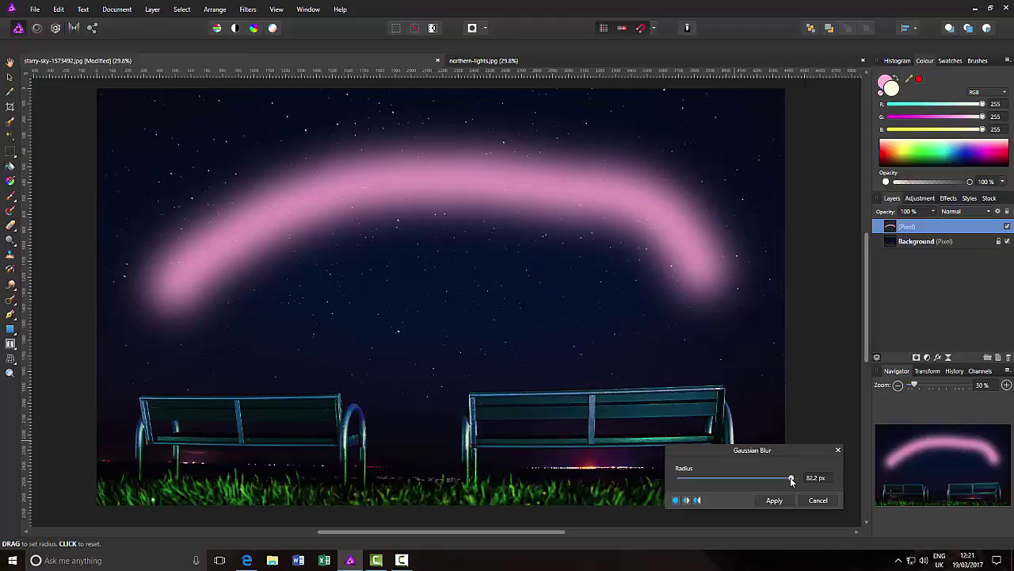
drag(790, 480, 789, 481)
click(773, 500)
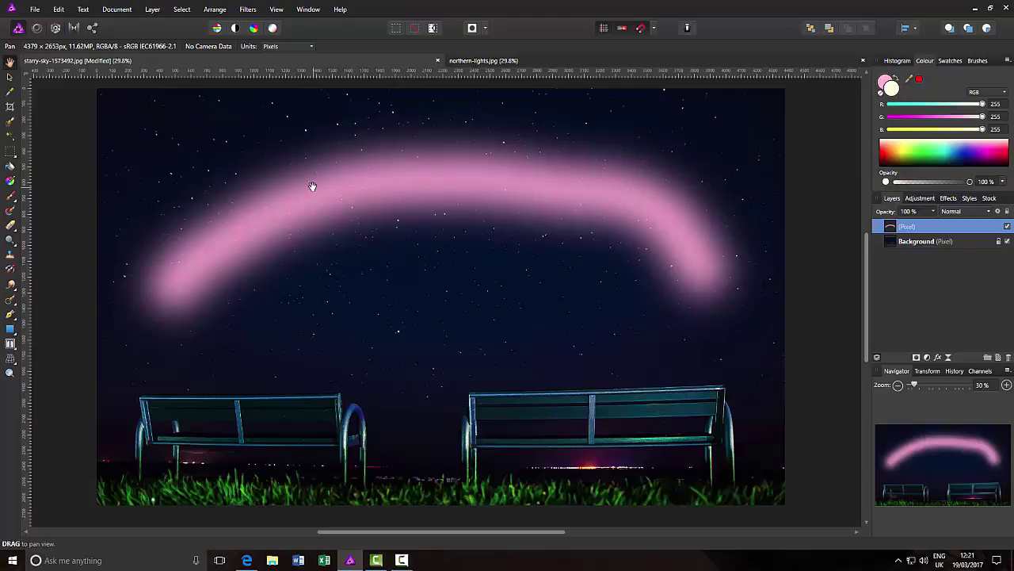
Apply a Motion Blur to the pink arc with 64.3 px radius at 45° rotation.
click(248, 10)
mouse_move(316, 38)
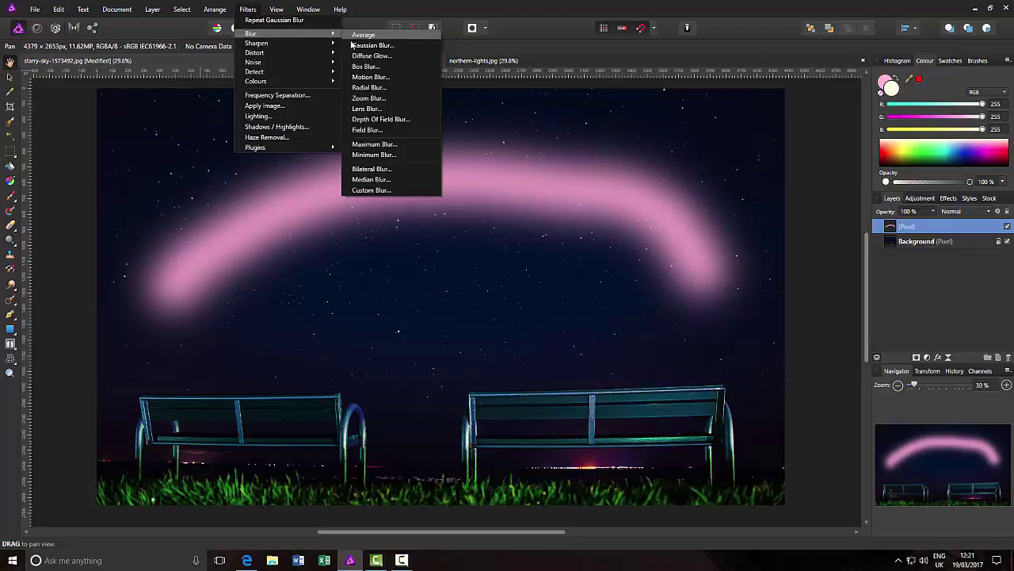
click(382, 77)
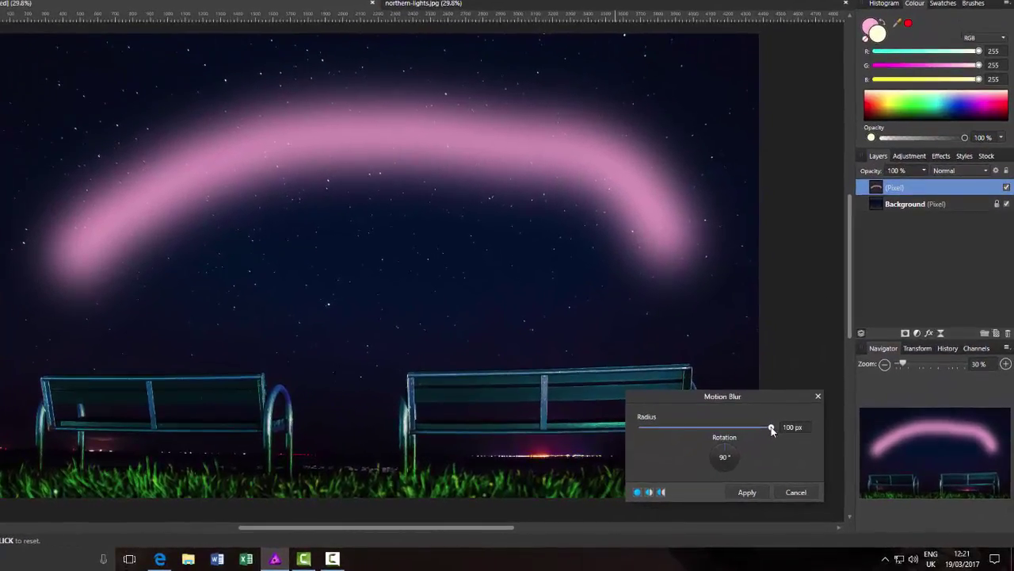
mouse_move(771, 427)
mouse_down()
mouse_move(729, 431)
mouse_move(773, 431)
mouse_up()
drag(771, 428, 765, 431)
mouse_move(726, 451)
mouse_down()
mouse_move(738, 462)
mouse_move(720, 475)
mouse_move(709, 468)
mouse_move(720, 448)
mouse_up()
click(755, 492)
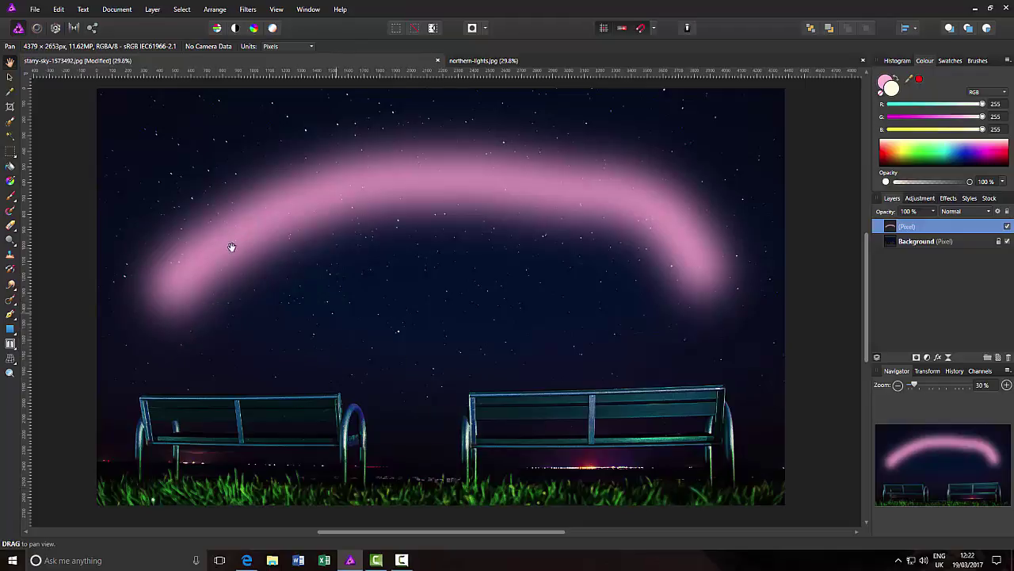
click(9, 78)
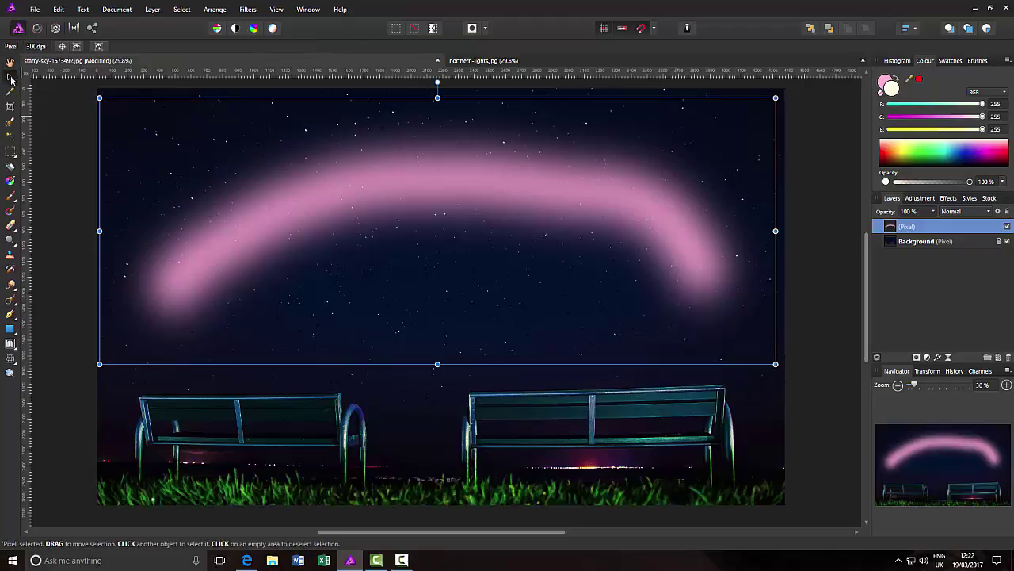
drag(385, 250, 403, 336)
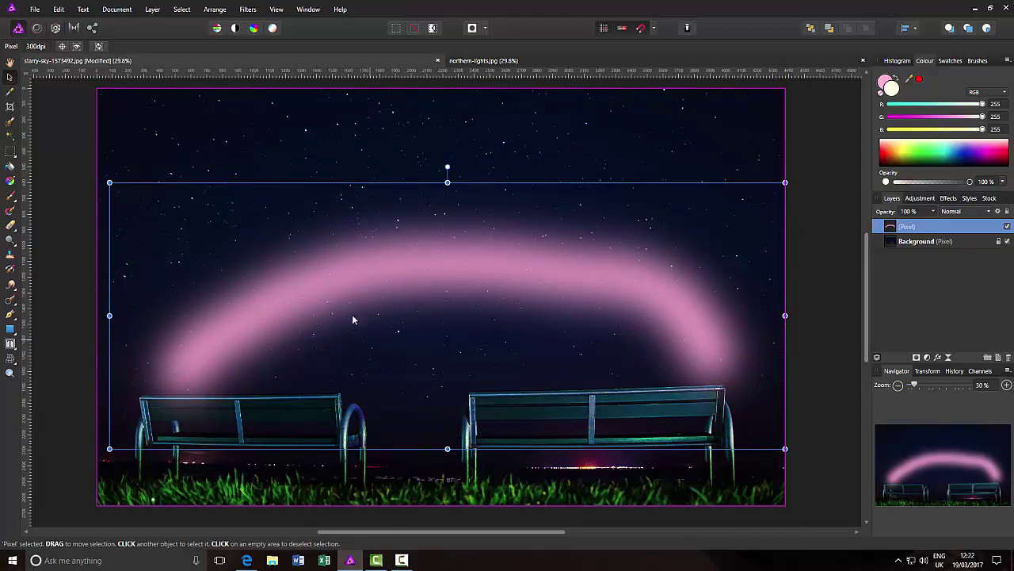
drag(427, 292, 432, 229)
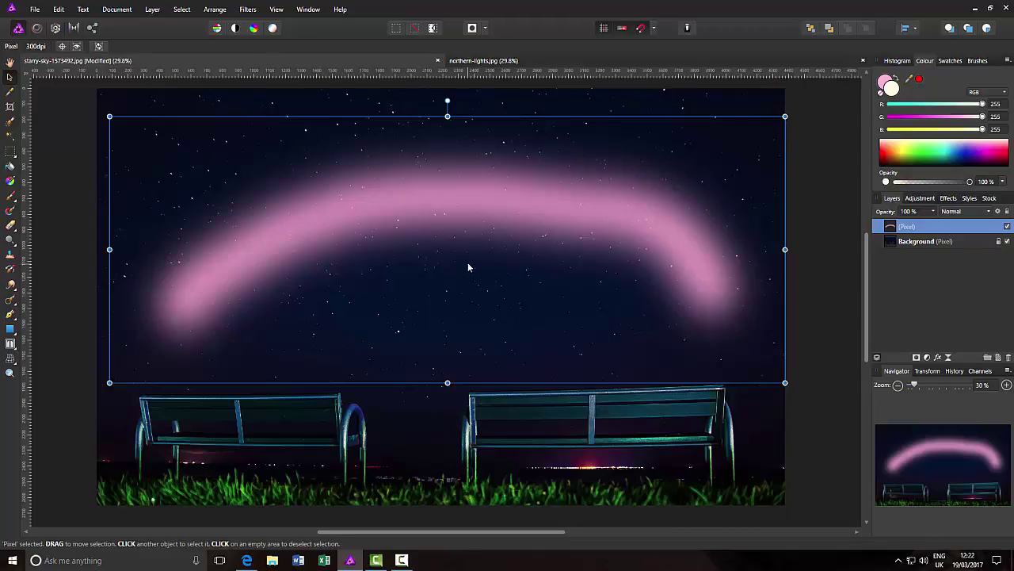
mouse_move(467, 259)
mouse_down()
mouse_move(476, 250)
mouse_move(463, 250)
mouse_up()
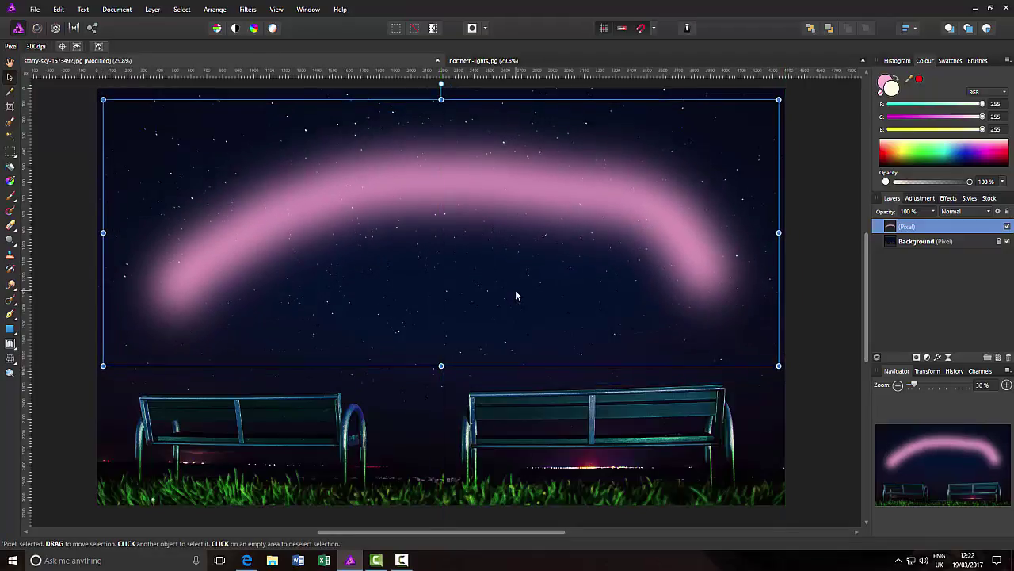
click(9, 62)
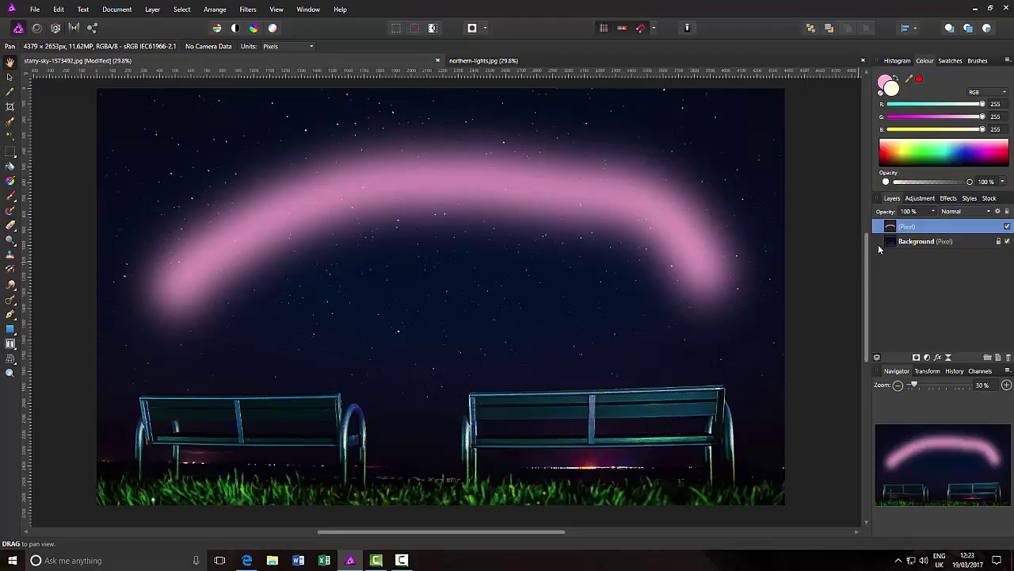
Lower the pink arc layer's opacity to 90% in the Layers panel.
click(934, 212)
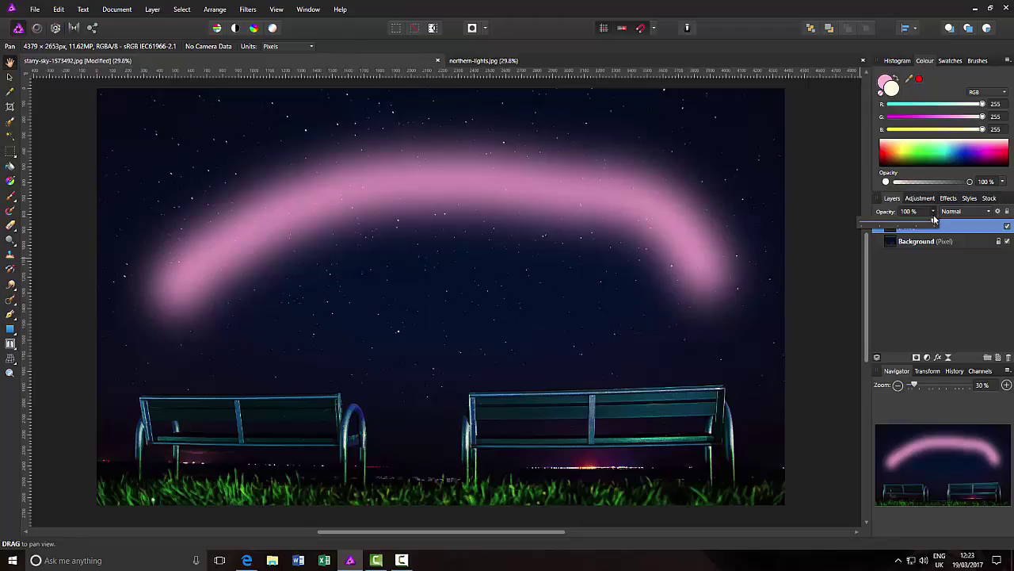
mouse_move(935, 224)
mouse_down()
mouse_move(879, 226)
mouse_move(930, 226)
mouse_up()
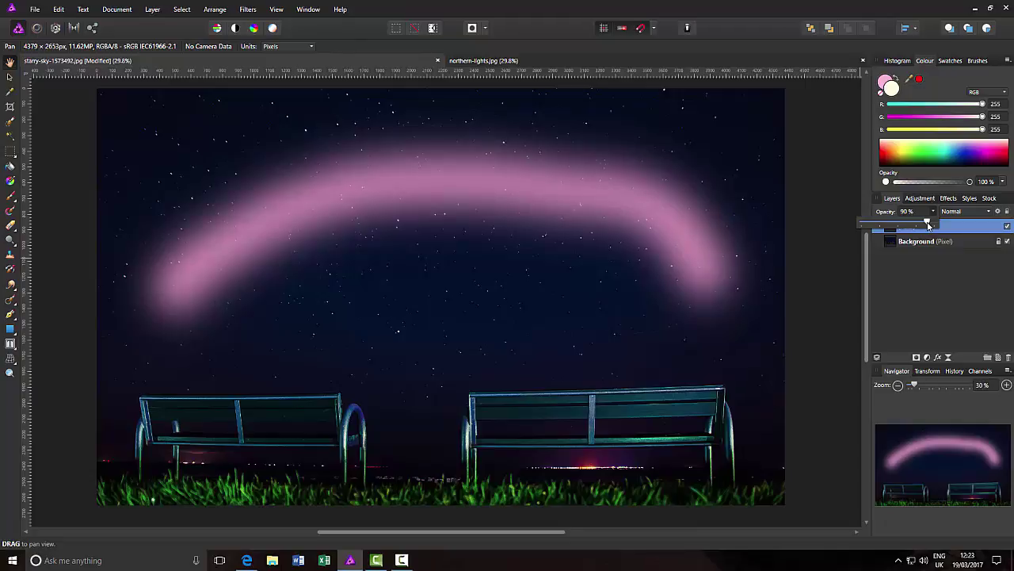
click(930, 301)
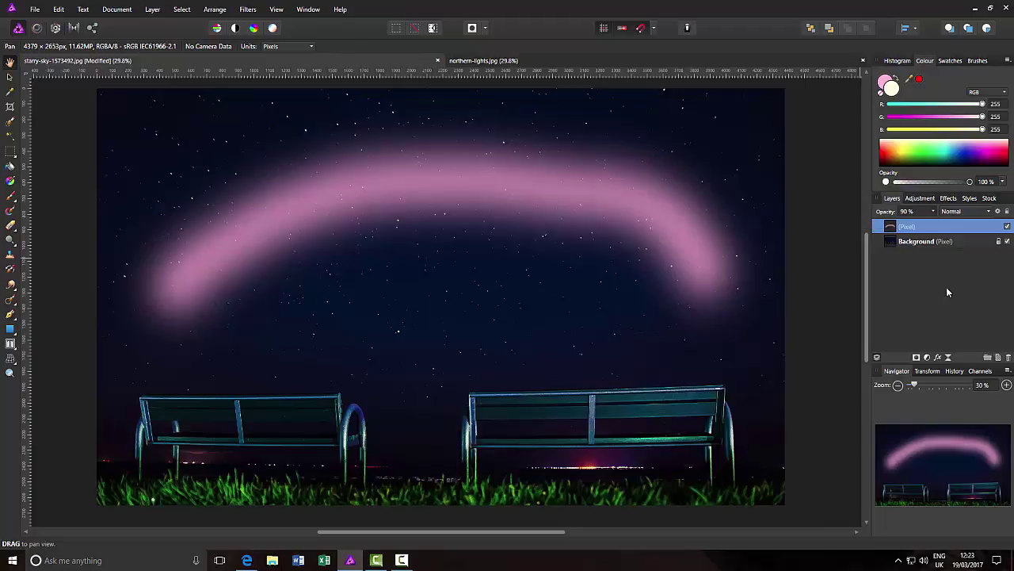
Add a new pixel layer on top and set the paint colour to R 123, G 255, B 170.
click(998, 358)
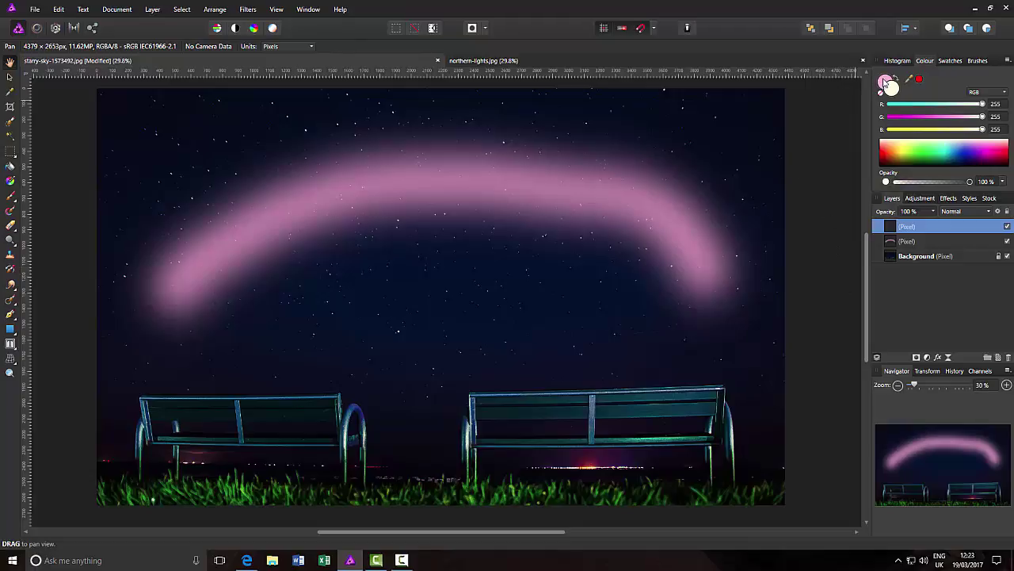
click(885, 82)
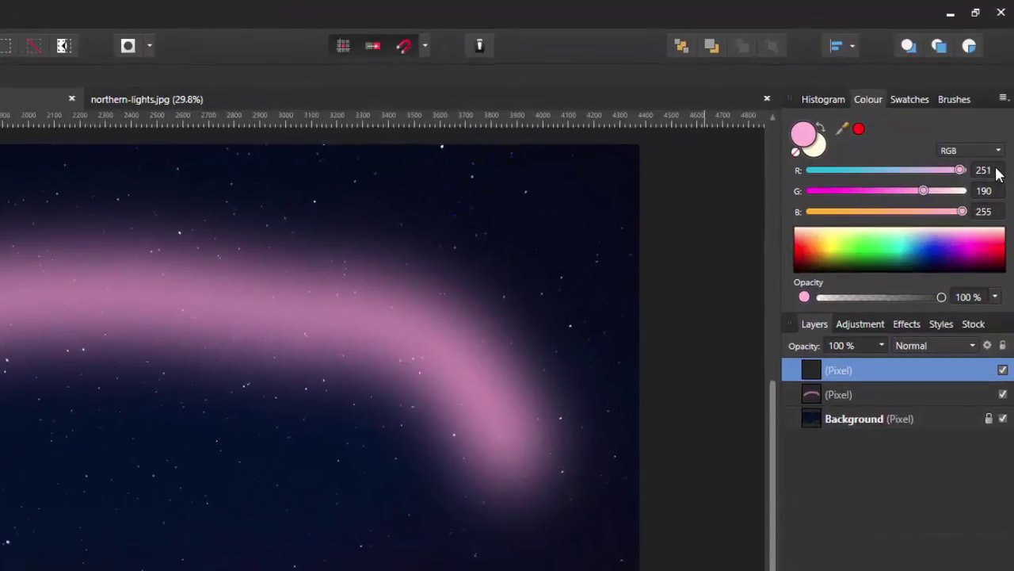
click(989, 171)
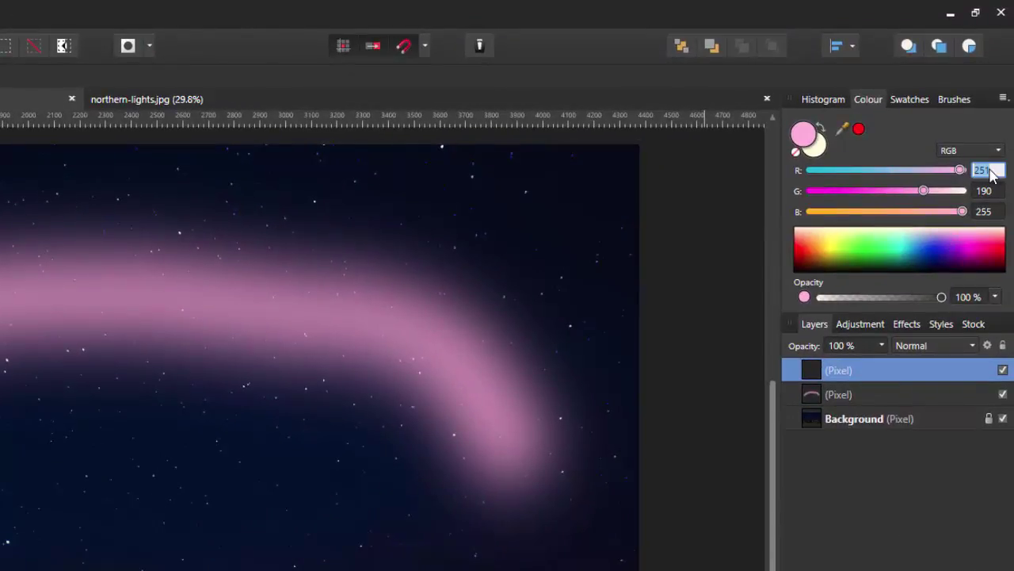
text(123)
click(984, 191)
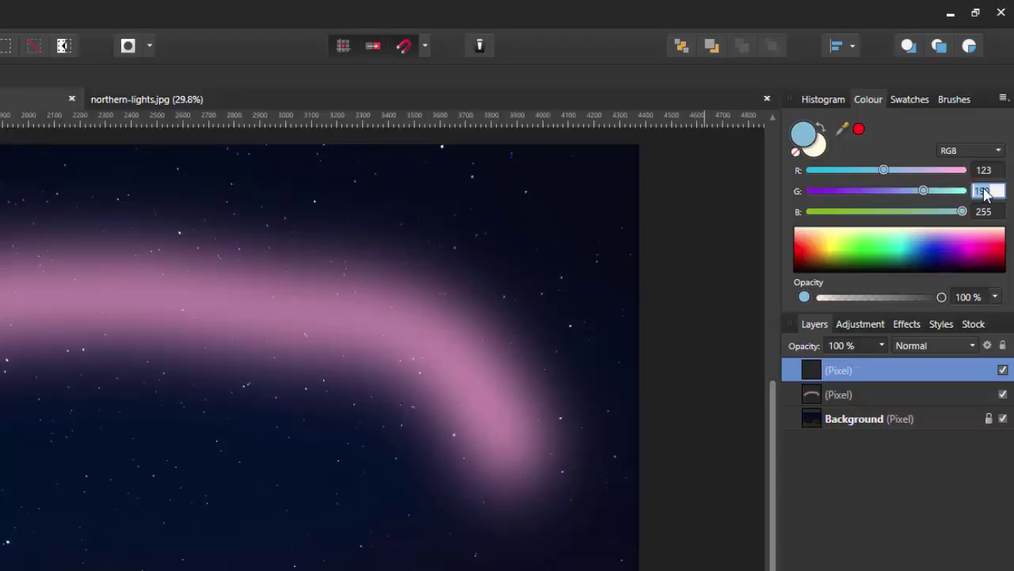
text(255)
click(988, 212)
text(170)
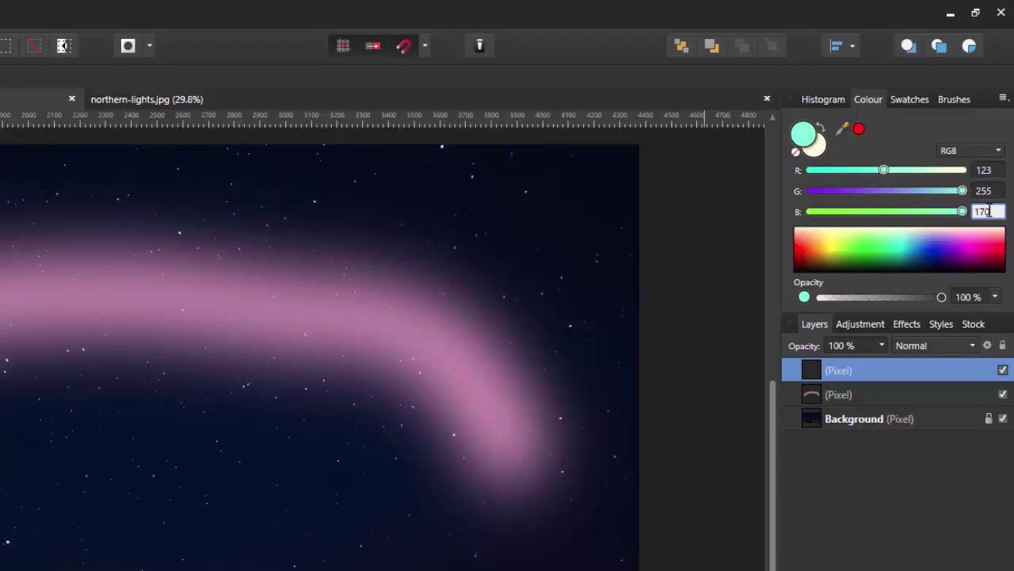
key(Return)
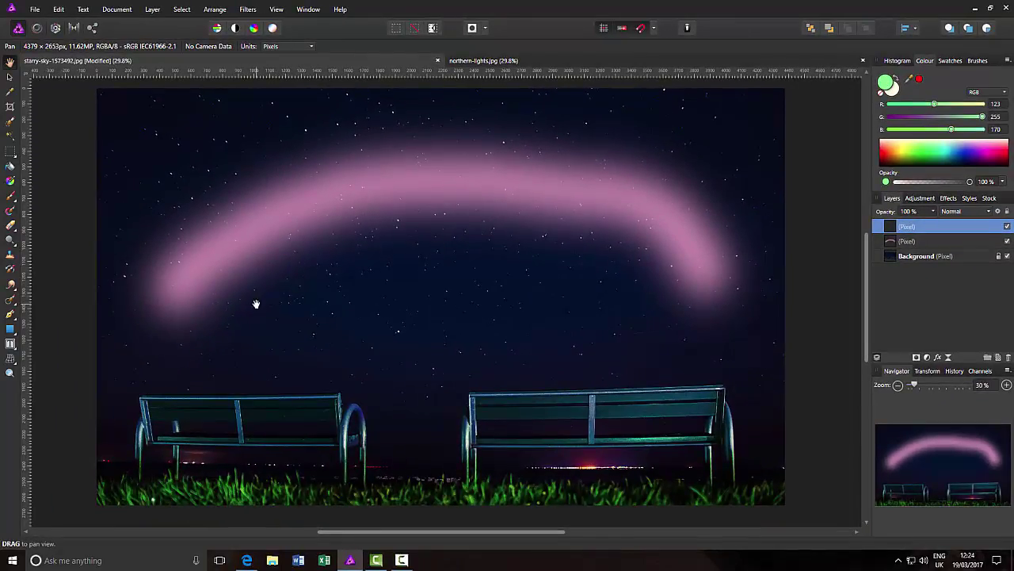
With a soft Paint Brush, paint a light green stroke from the left edge across the pink arc.
click(10, 124)
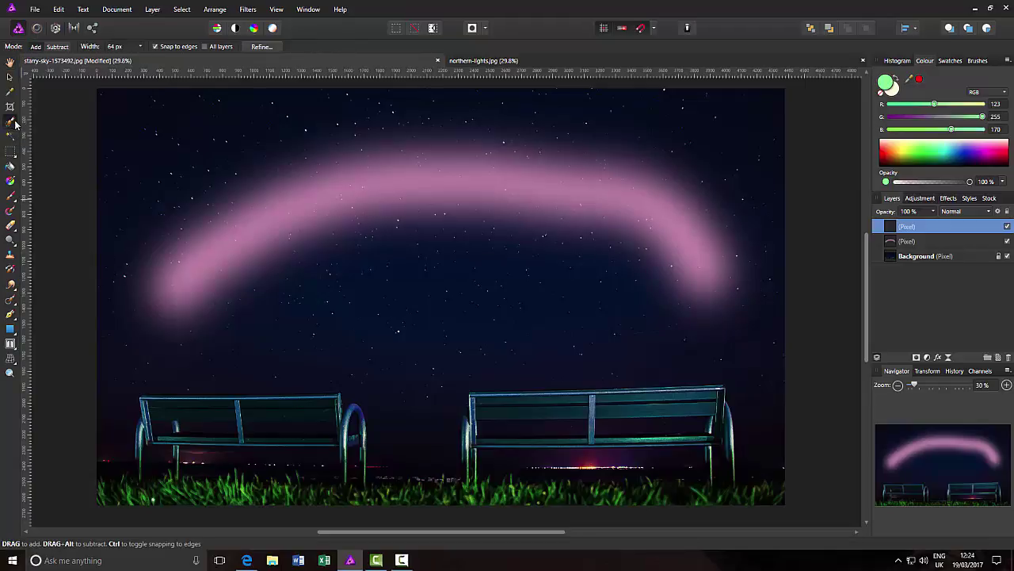
click(10, 196)
mouse_move(412, 208)
mouse_down()
mouse_move(354, 229)
mouse_move(363, 261)
mouse_move(264, 245)
mouse_move(219, 275)
mouse_move(228, 299)
mouse_move(203, 294)
mouse_move(153, 340)
mouse_move(122, 343)
mouse_move(124, 323)
mouse_move(106, 324)
mouse_move(224, 333)
mouse_move(122, 330)
mouse_move(306, 319)
mouse_move(134, 328)
mouse_move(270, 326)
mouse_move(245, 301)
mouse_move(335, 150)
mouse_move(637, 171)
mouse_move(664, 280)
mouse_move(638, 312)
mouse_move(761, 322)
mouse_move(784, 308)
mouse_move(686, 299)
mouse_move(792, 304)
mouse_move(659, 319)
mouse_move(790, 315)
mouse_move(758, 323)
mouse_move(748, 316)
mouse_move(782, 306)
mouse_move(704, 314)
mouse_move(783, 315)
mouse_move(694, 311)
mouse_up()
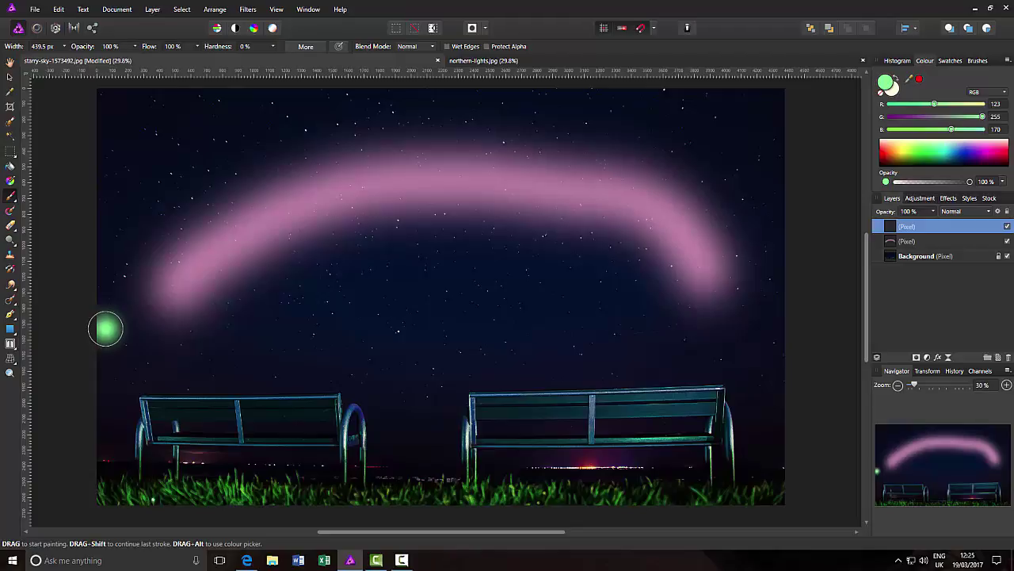
drag(111, 331, 155, 339)
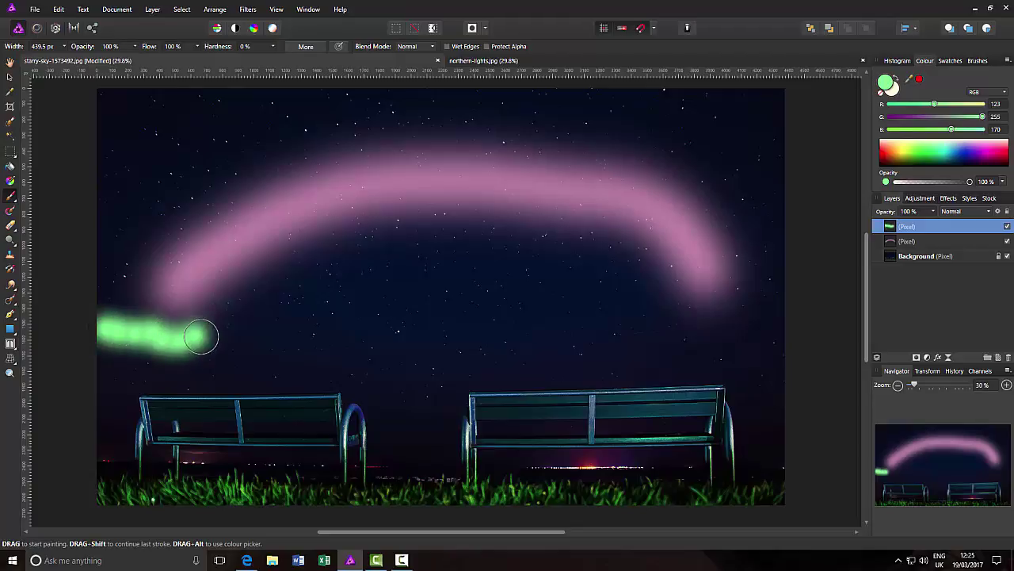
mouse_move(202, 336)
mouse_down()
mouse_move(279, 324)
mouse_move(270, 329)
mouse_move(243, 220)
mouse_move(334, 166)
mouse_move(459, 175)
mouse_move(616, 208)
mouse_move(657, 251)
mouse_move(627, 325)
mouse_up()
Resize the brush to about 845 px and extend the green band to the right edge.
key(bracketright)
key(bracketright)
key(bracketright)
key(bracketright)
key(bracketright)
key(bracketright)
key(ctrl+z)
key(bracketleft)
key(bracketleft)
key(bracketleft)
key(bracketleft)
key(bracketleft)
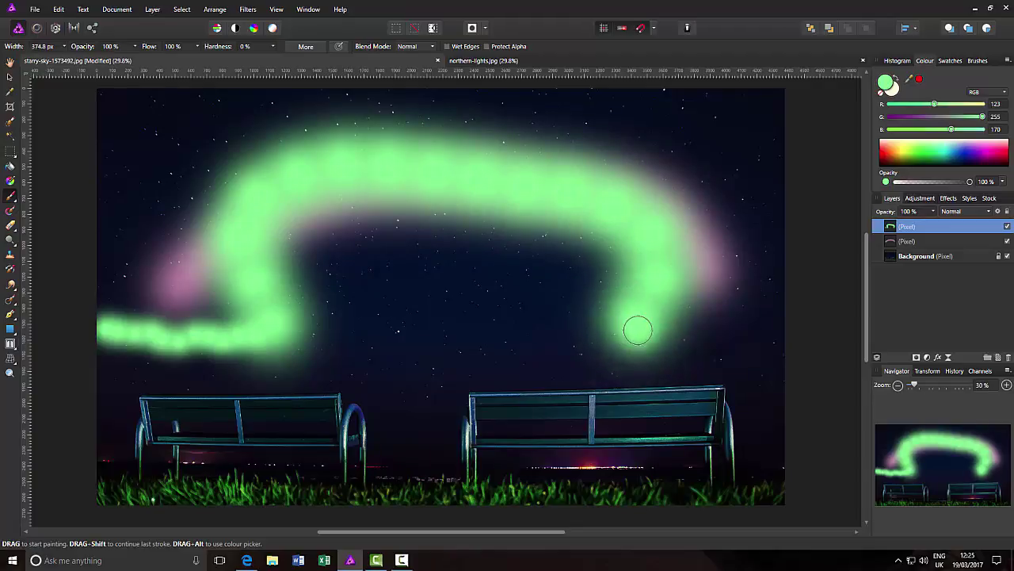
mouse_move(639, 330)
mouse_down()
mouse_move(732, 325)
mouse_move(790, 306)
mouse_move(808, 326)
mouse_up()
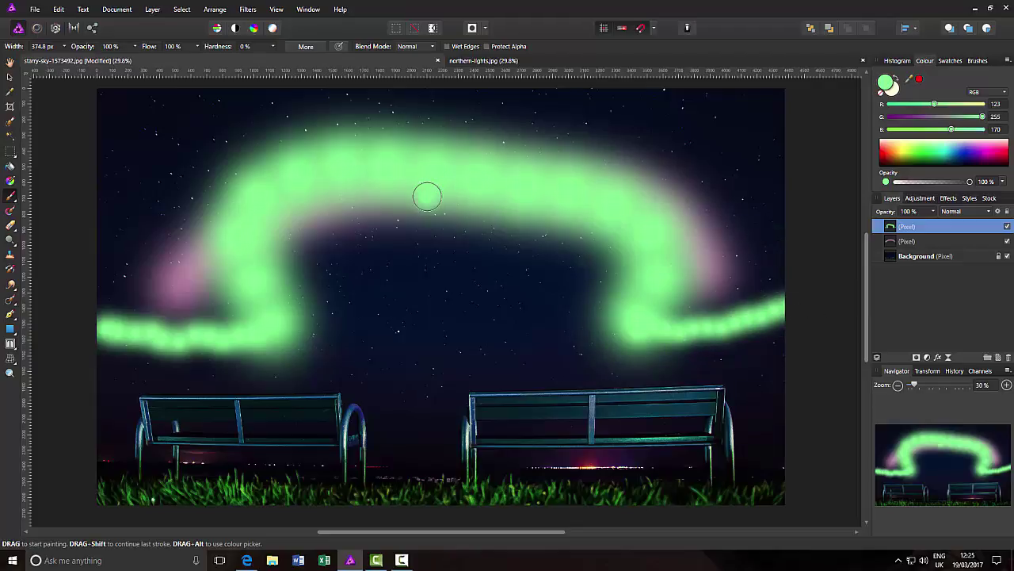
Move the green aurora up and shrink it from its top-right corner.
click(10, 77)
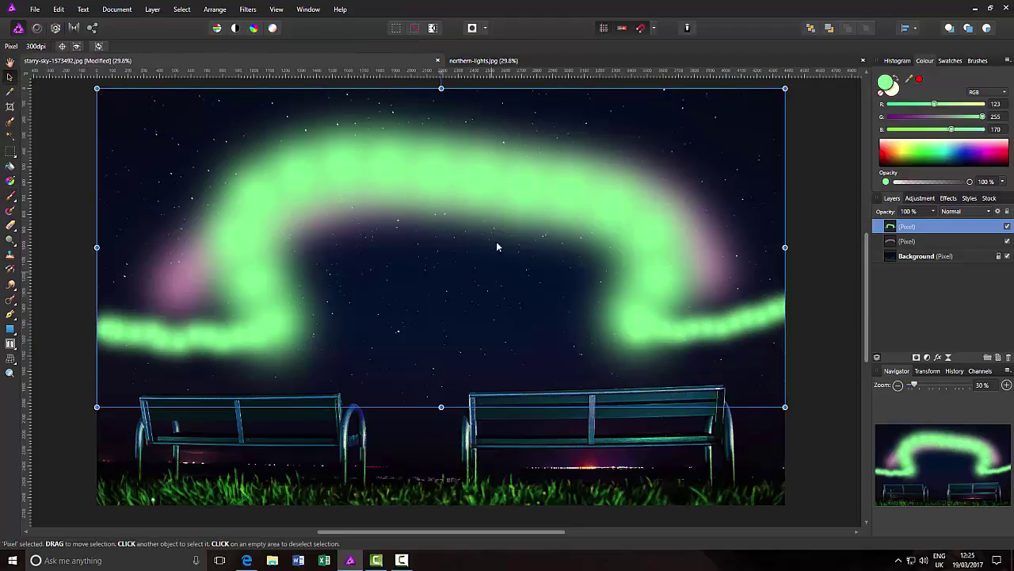
drag(456, 208, 458, 181)
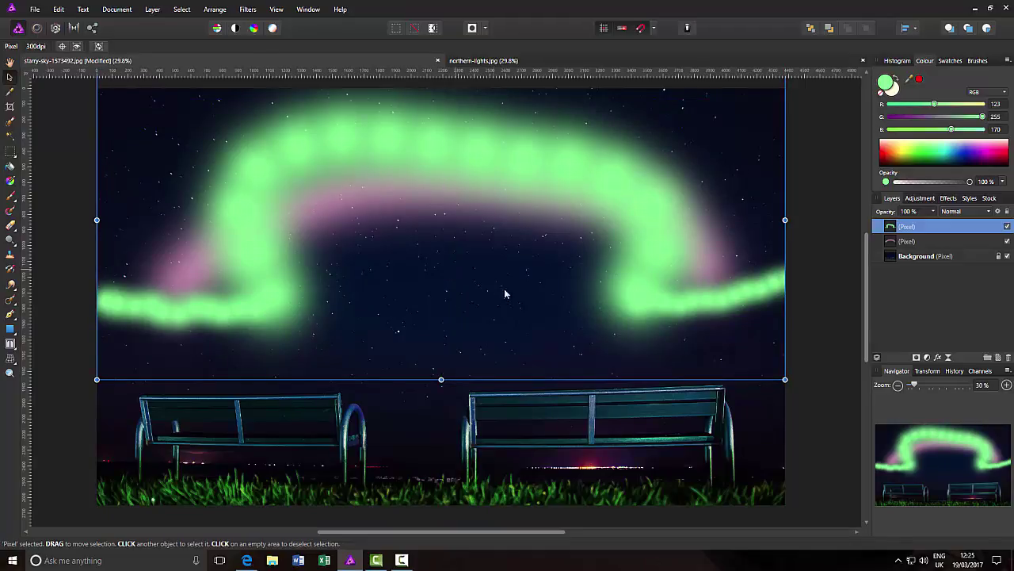
scroll(866, 276, up, 2)
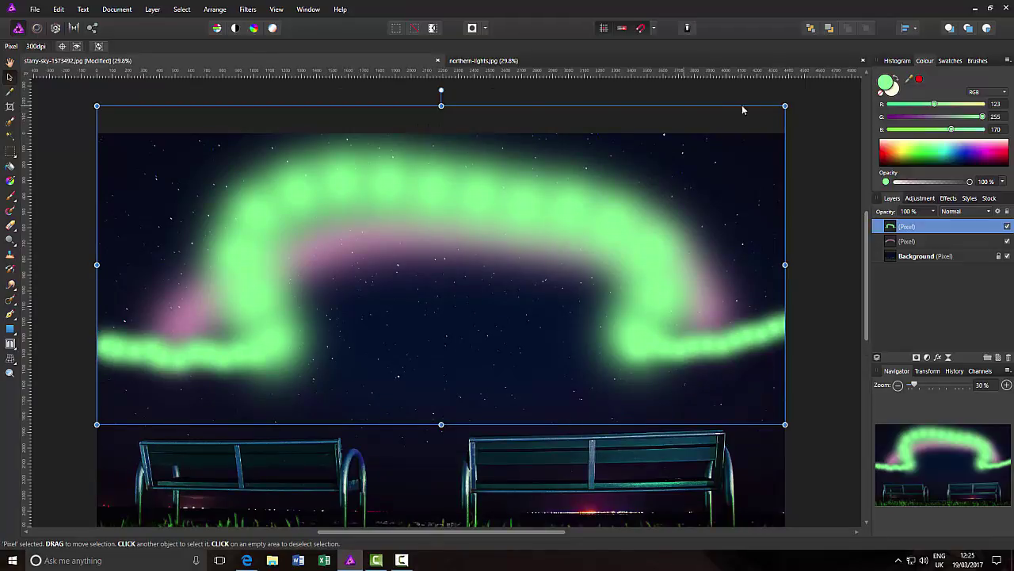
drag(784, 106, 739, 135)
mouse_move(378, 298)
mouse_down()
mouse_move(376, 310)
mouse_move(402, 306)
mouse_move(405, 294)
mouse_move(390, 304)
mouse_up()
Stretch the green aurora out to both edges and set its layer opacity to 90 %.
drag(127, 280, 97, 280)
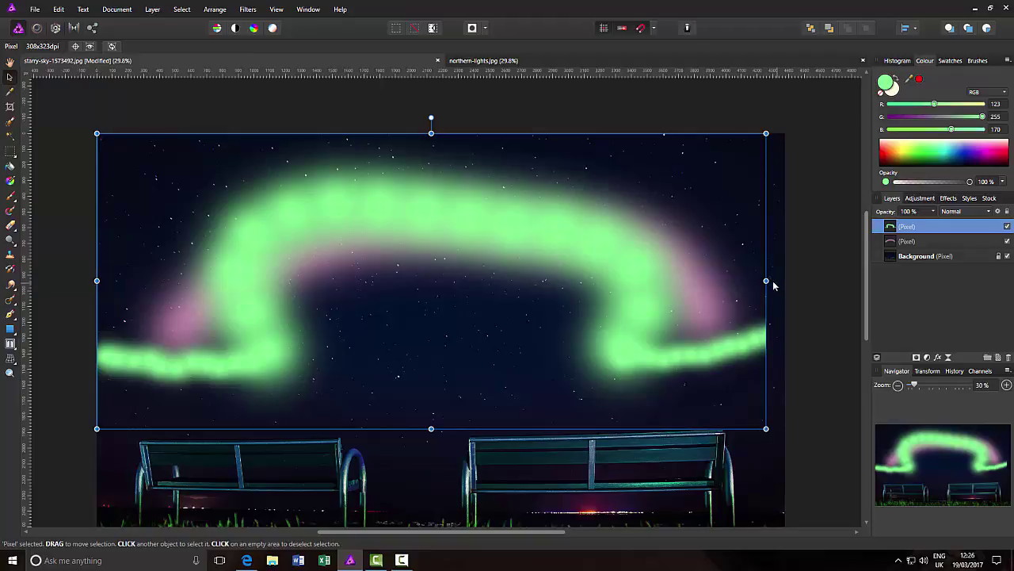
drag(766, 281, 785, 281)
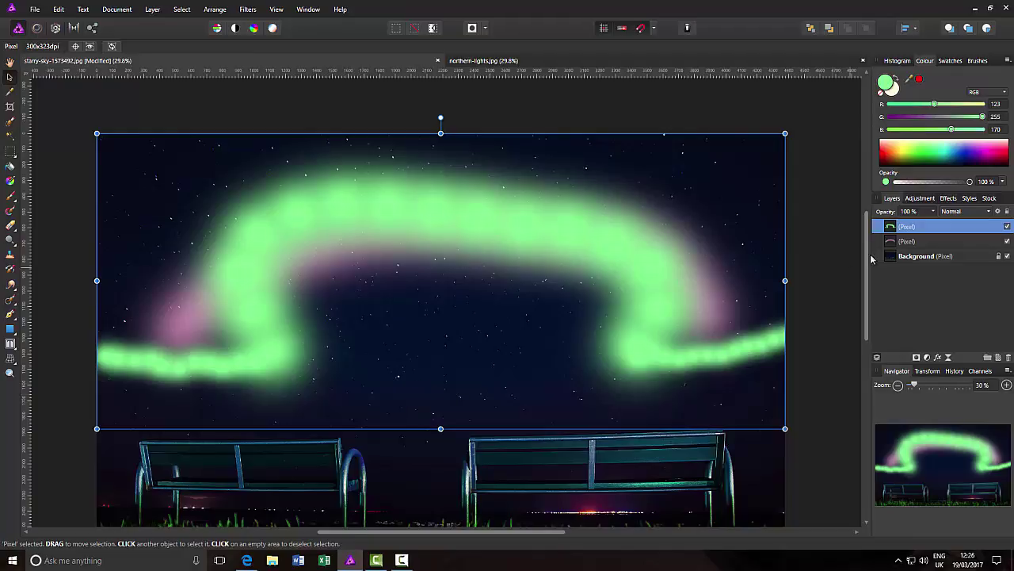
drag(935, 222, 928, 224)
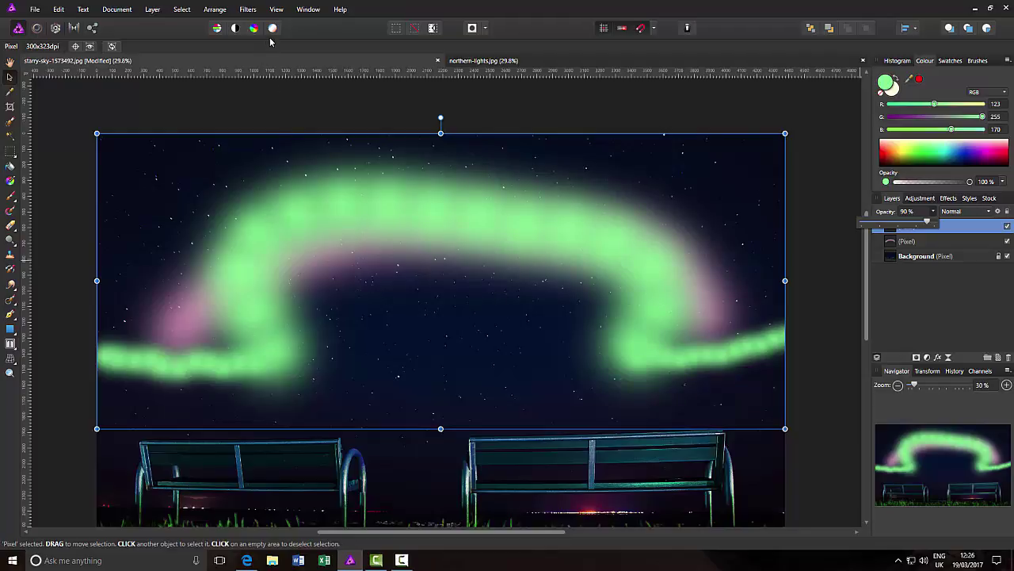
click(10, 62)
Apply an 80.2 px Gaussian Blur to the top green aurora layer.
click(249, 10)
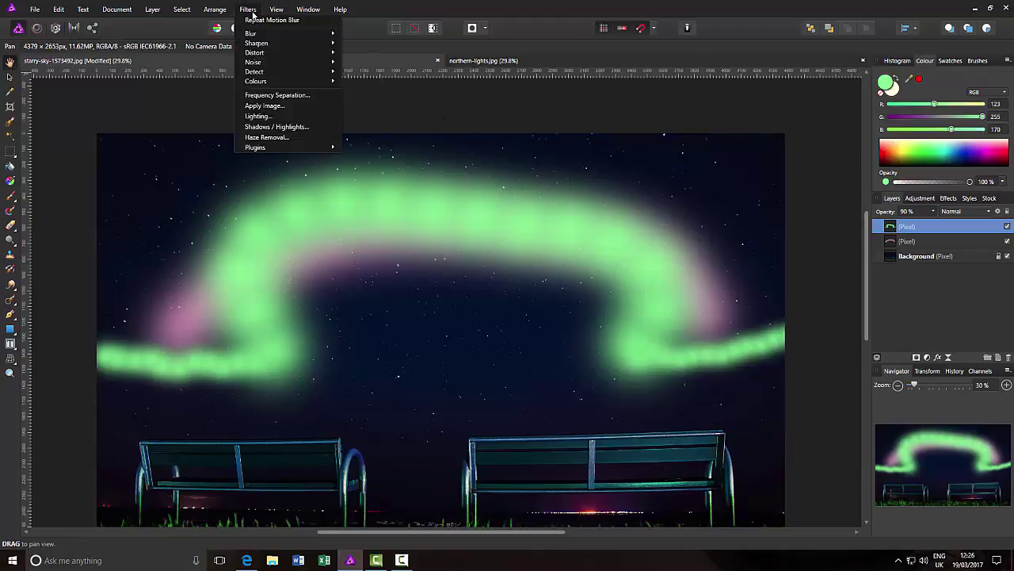
mouse_move(292, 38)
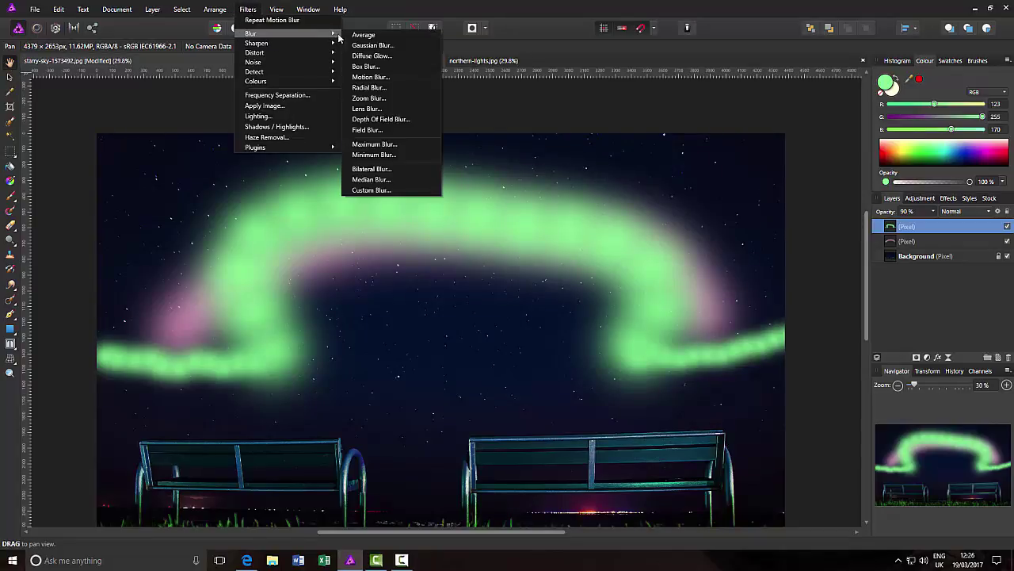
click(369, 49)
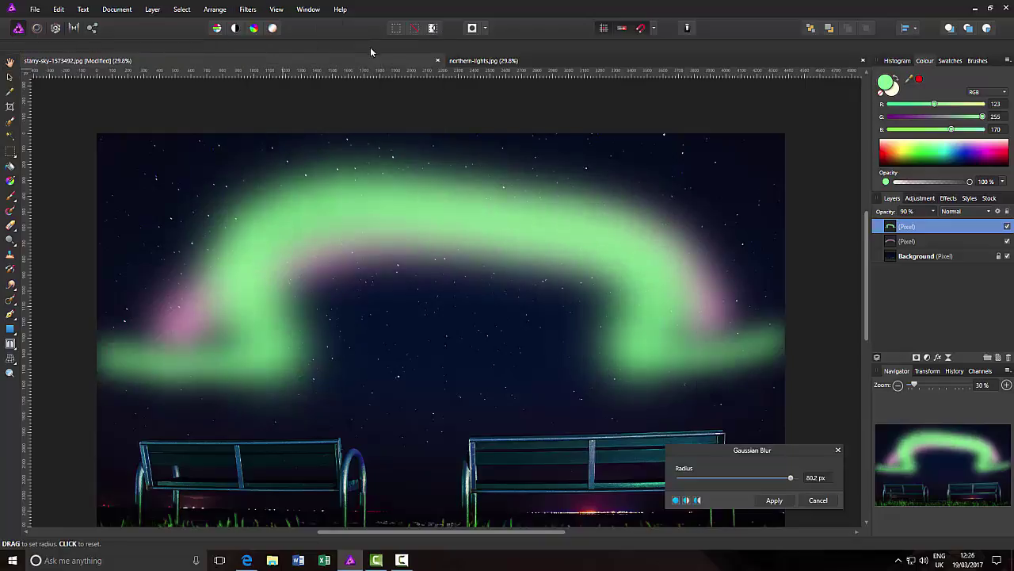
click(775, 500)
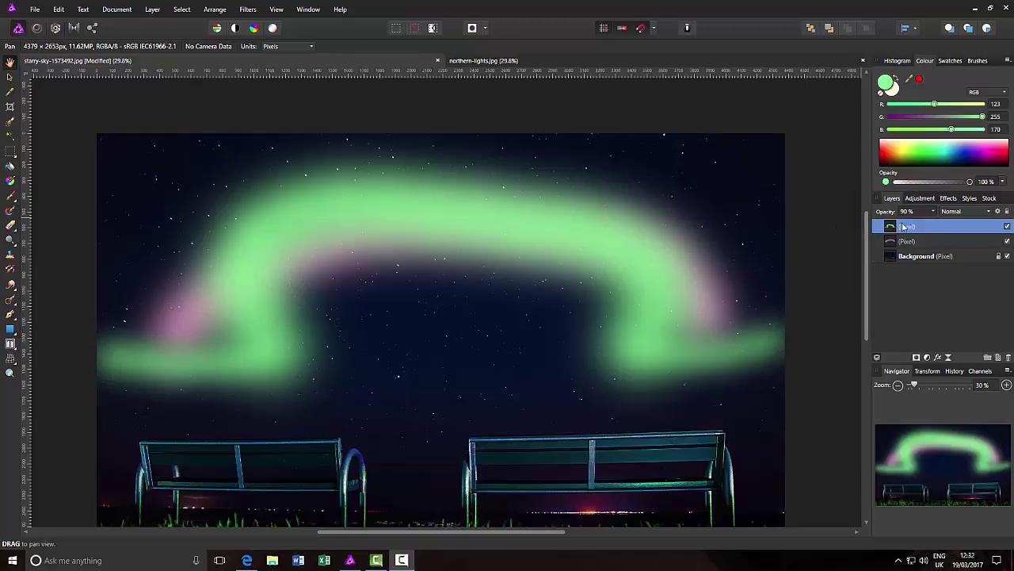
Duplicate the blurred aurora layer and give the copy a 100 px Motion Blur at 90°.
right_click(936, 228)
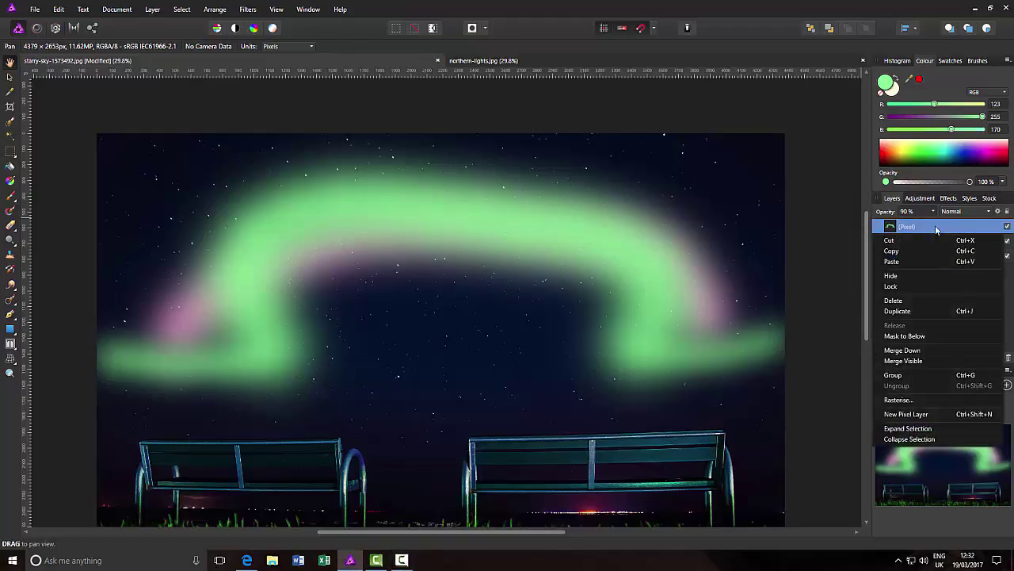
click(970, 312)
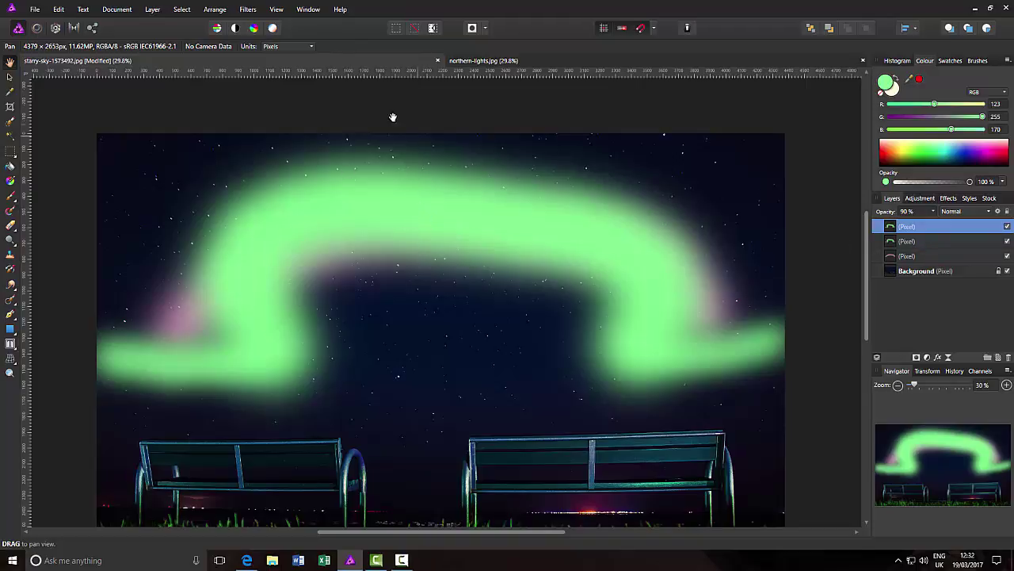
click(252, 10)
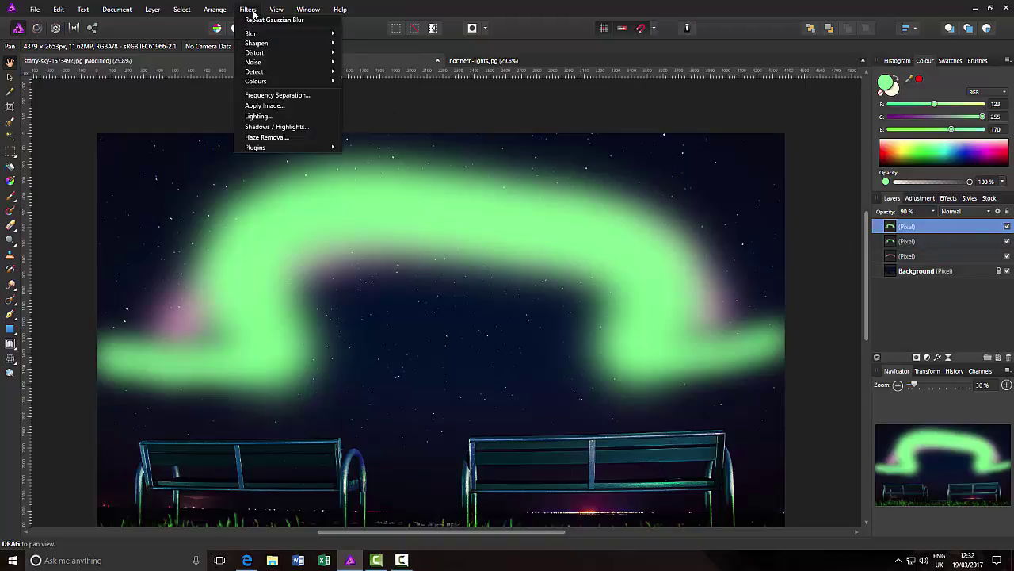
mouse_move(313, 34)
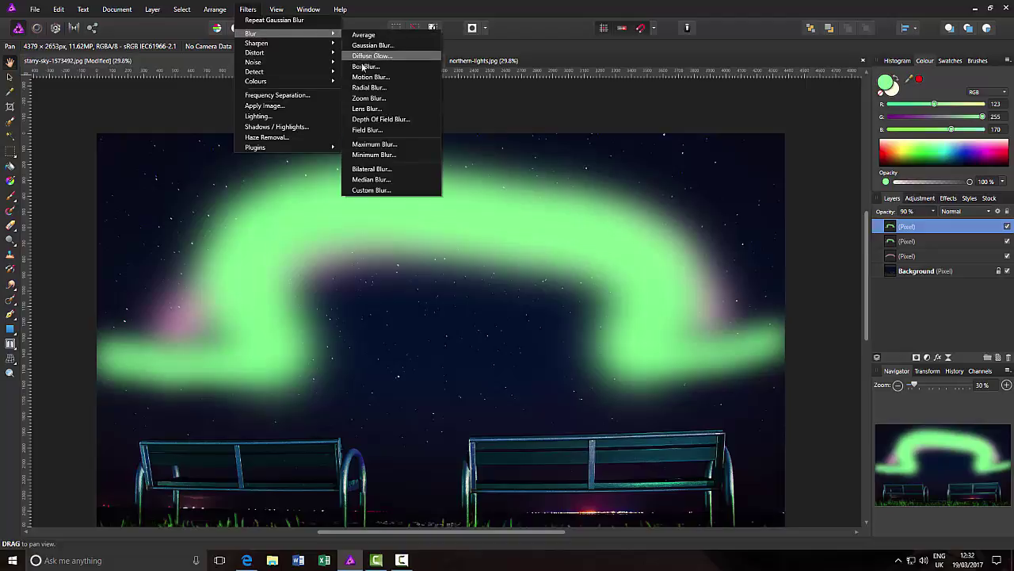
click(367, 77)
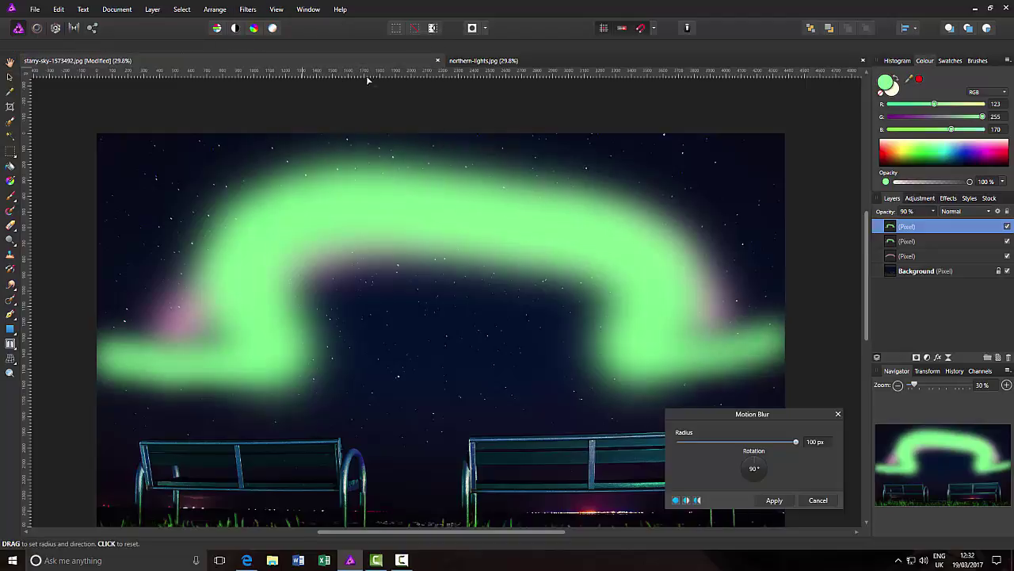
click(774, 501)
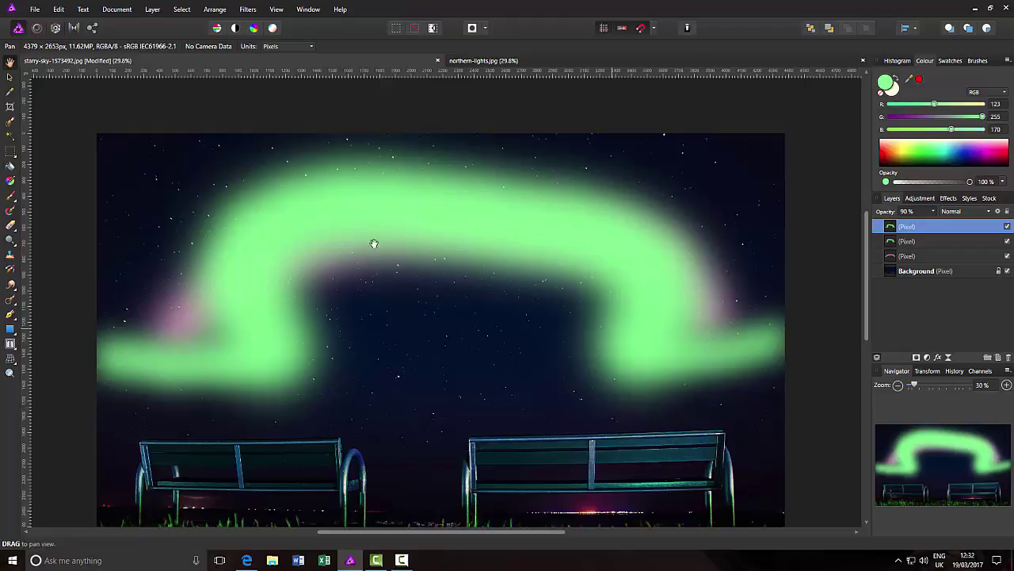
Nudge the motion-blurred copy upward, set its opacity to 78 %, and select the second layer.
click(9, 76)
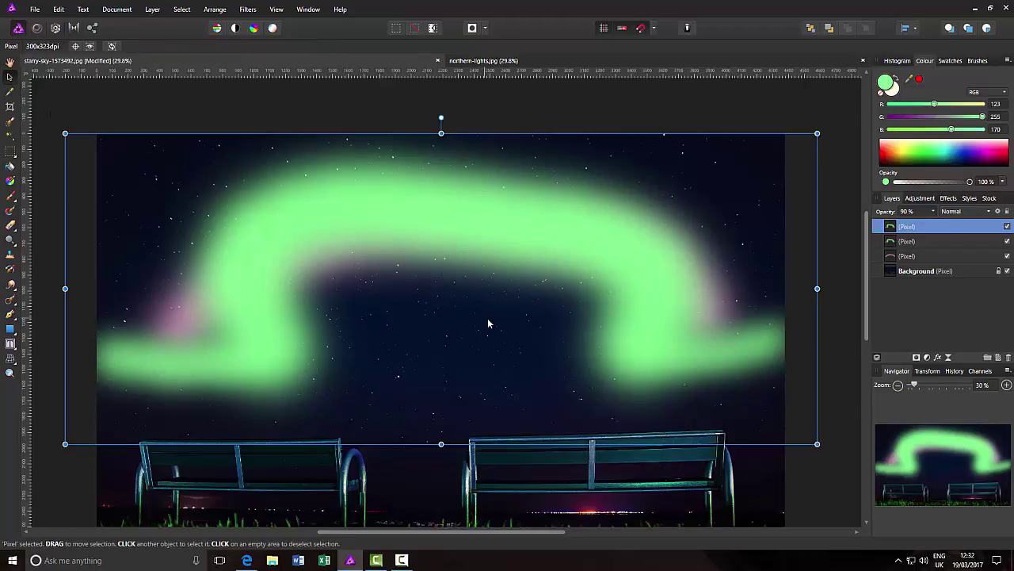
drag(490, 324, 492, 292)
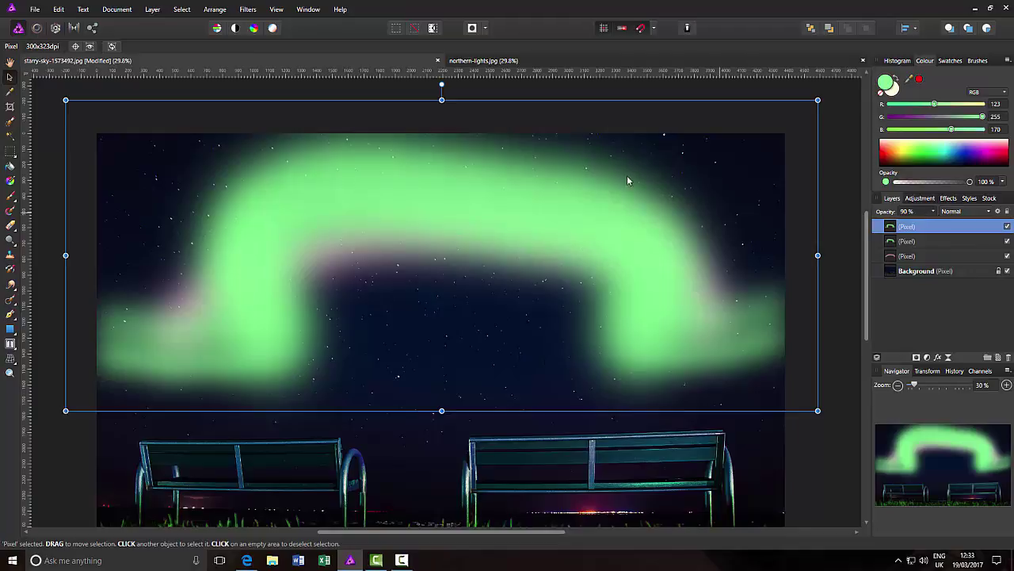
click(933, 211)
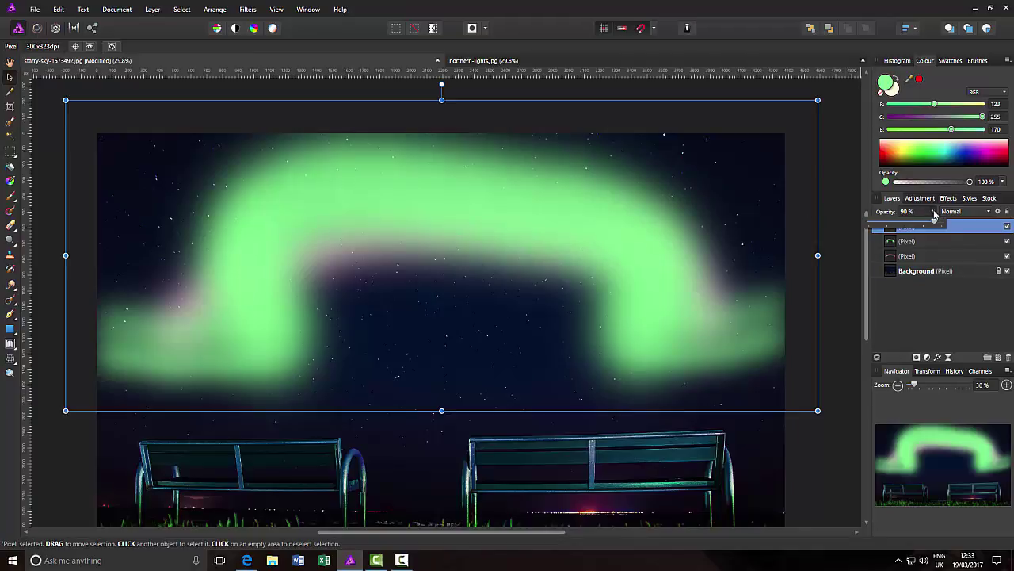
drag(936, 224, 927, 227)
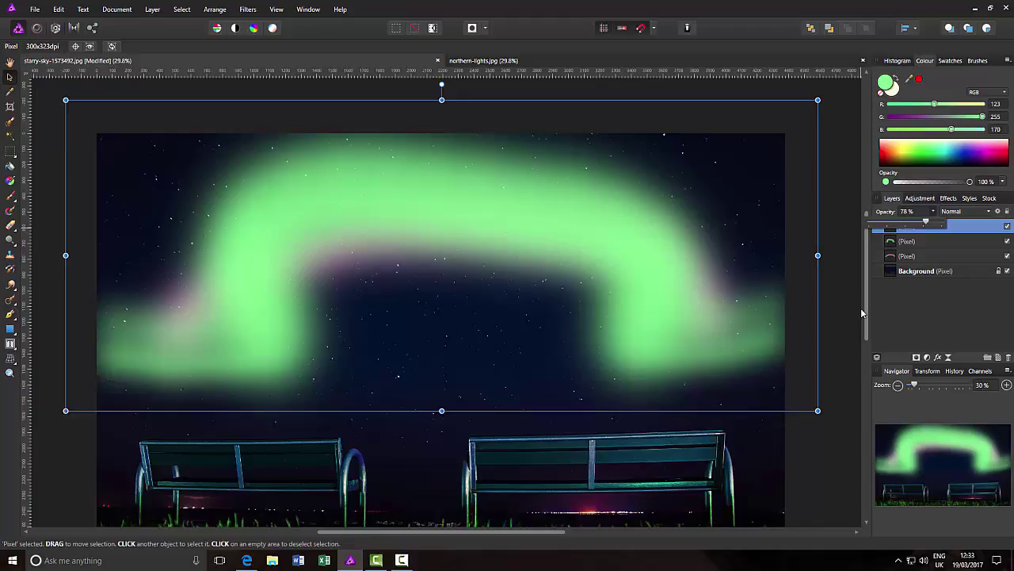
click(947, 241)
click(10, 62)
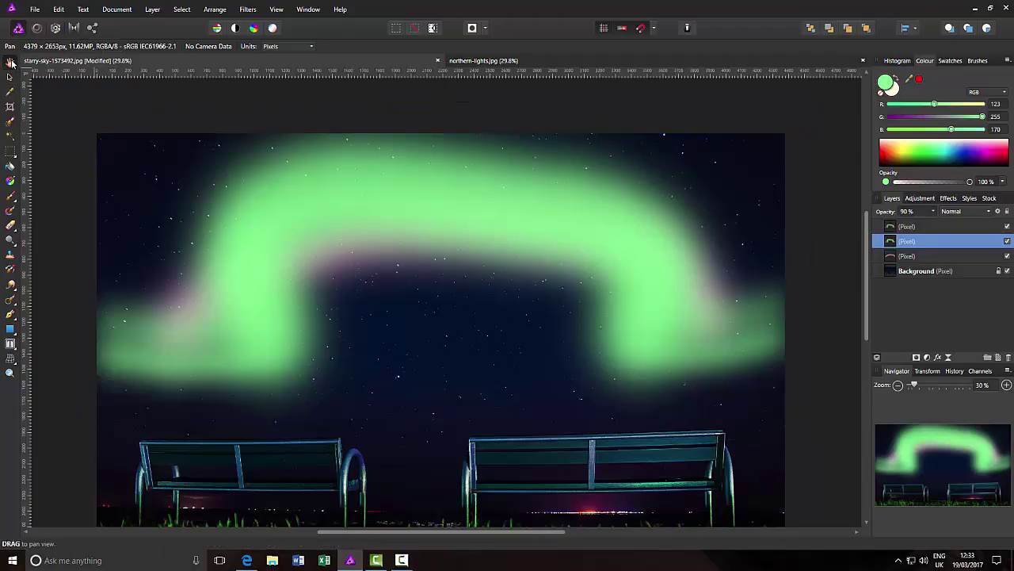
Add an empty pixel layer and set the colours to black and primary green 123/255/170.
click(998, 358)
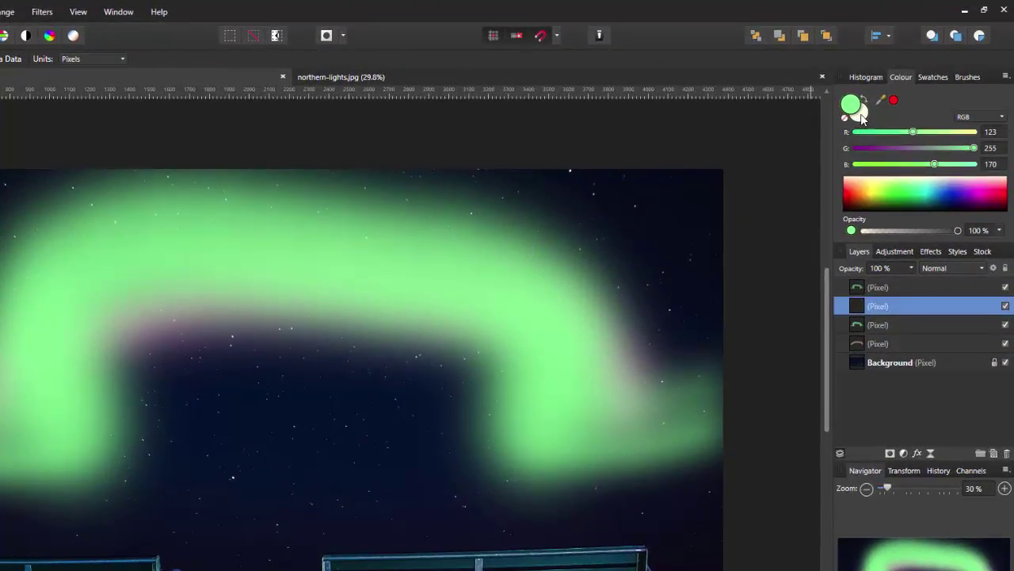
click(862, 115)
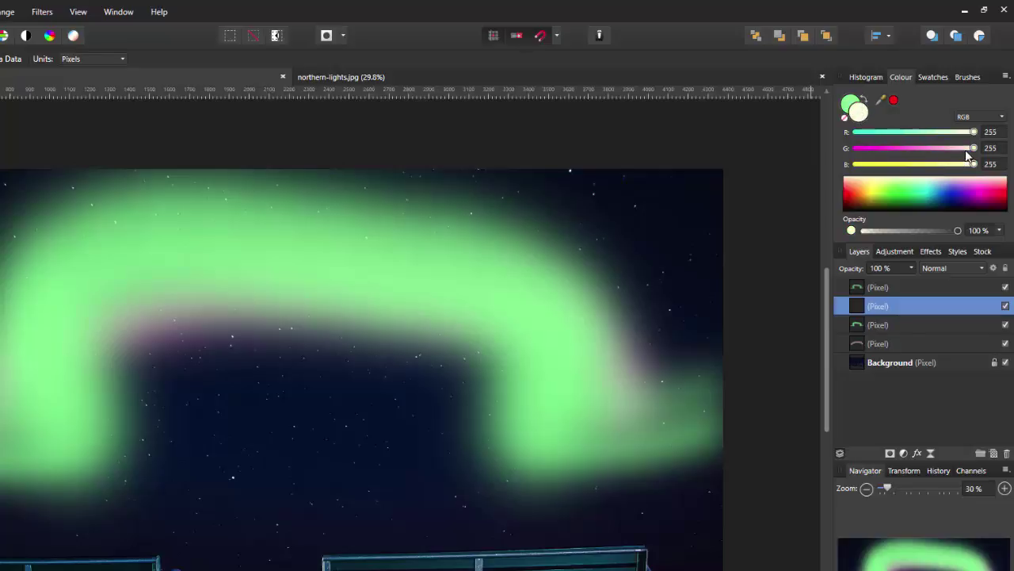
click(861, 209)
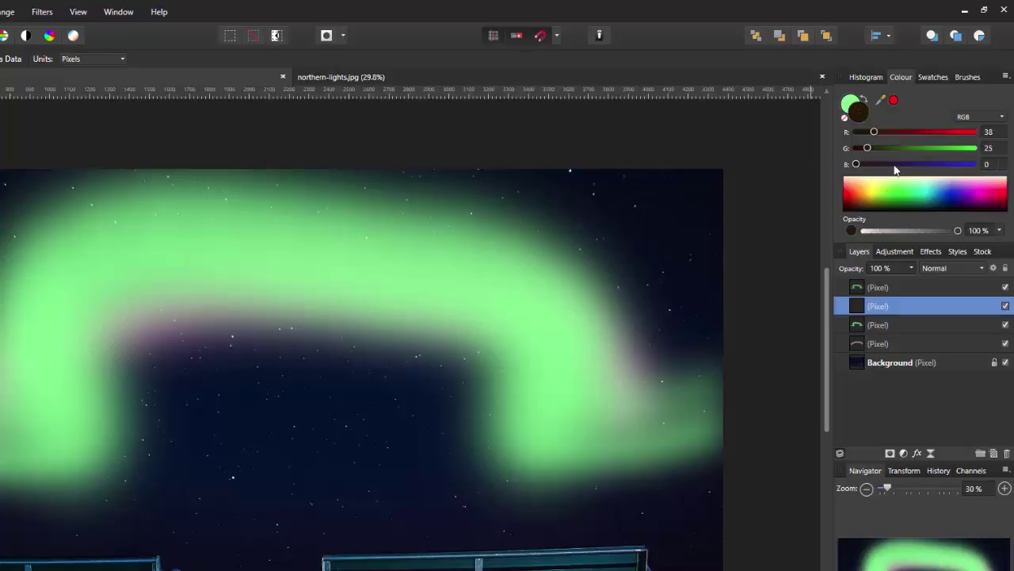
drag(866, 150, 855, 133)
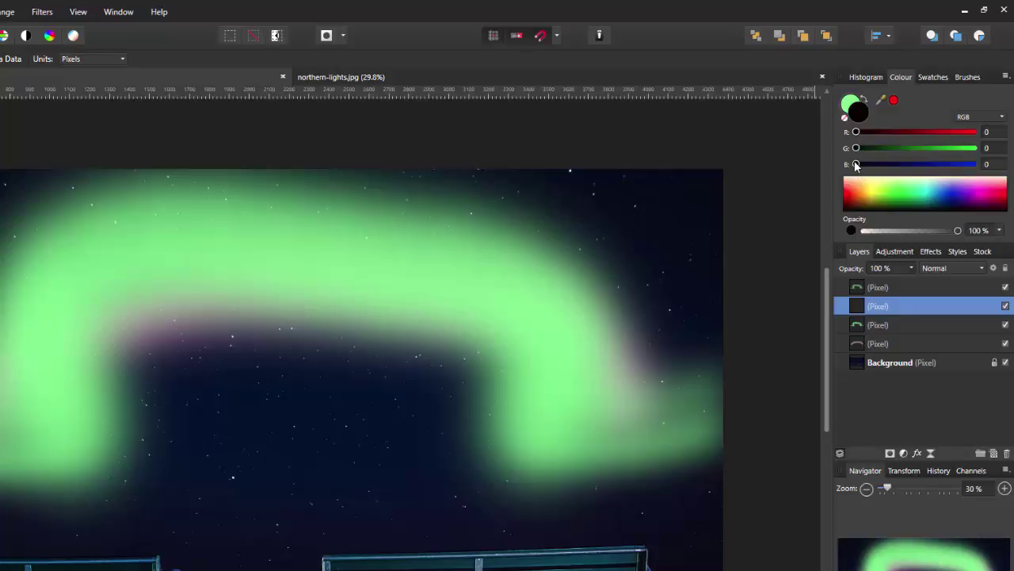
click(864, 98)
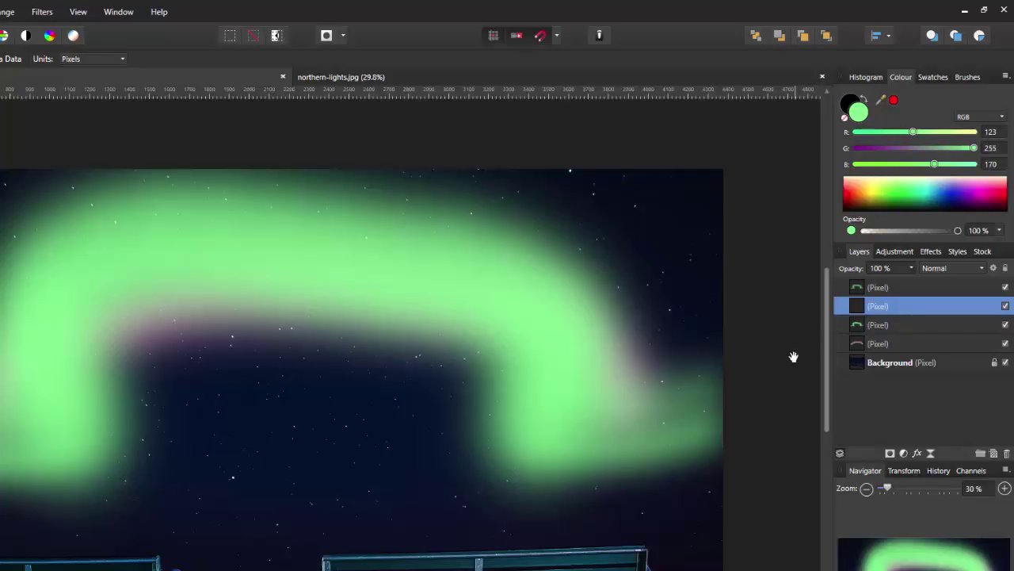
Fill the new layer with Overlay Perlin noise, tuning its octaves, zoom and persistence.
click(40, 13)
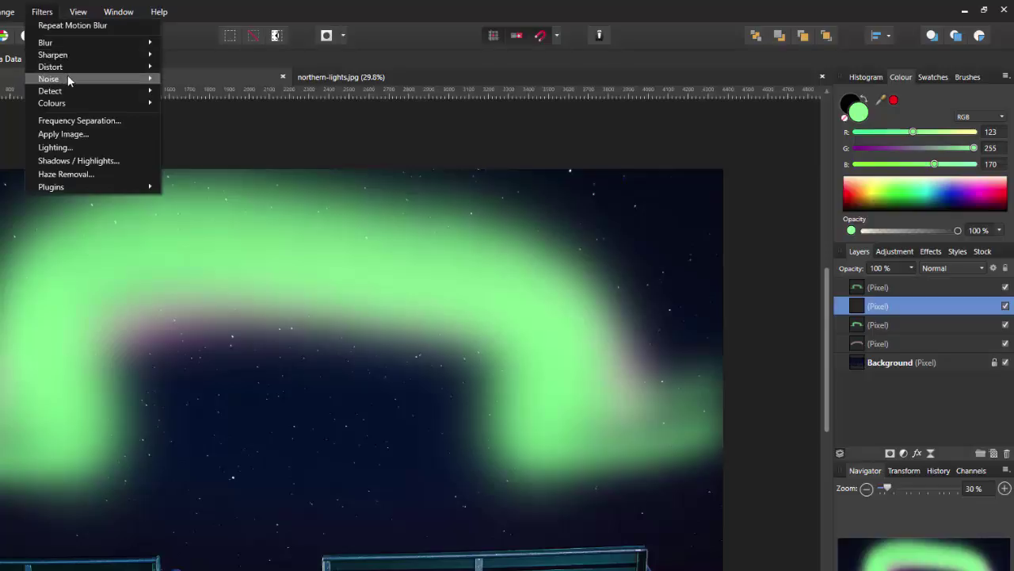
mouse_move(84, 83)
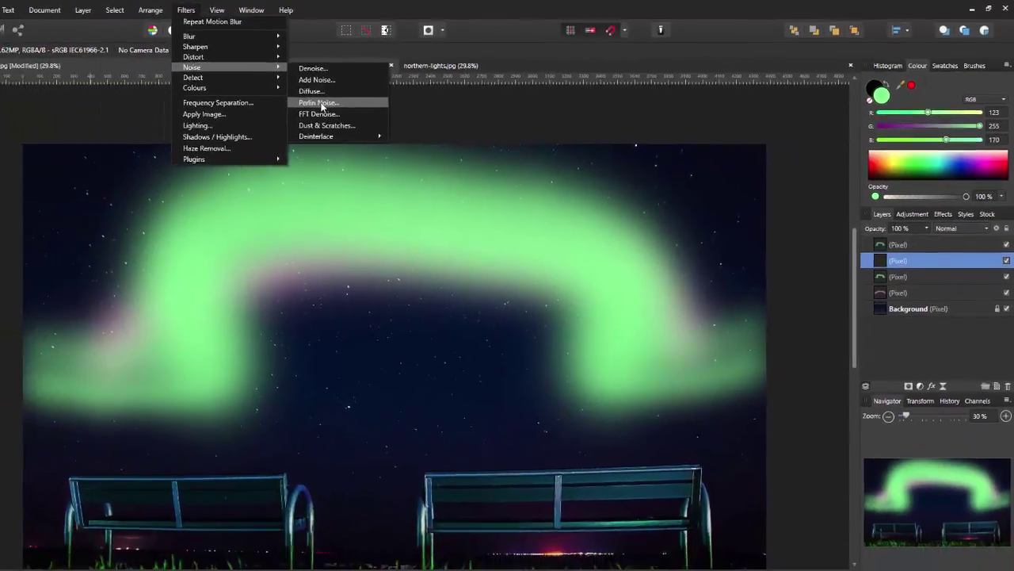
click(198, 120)
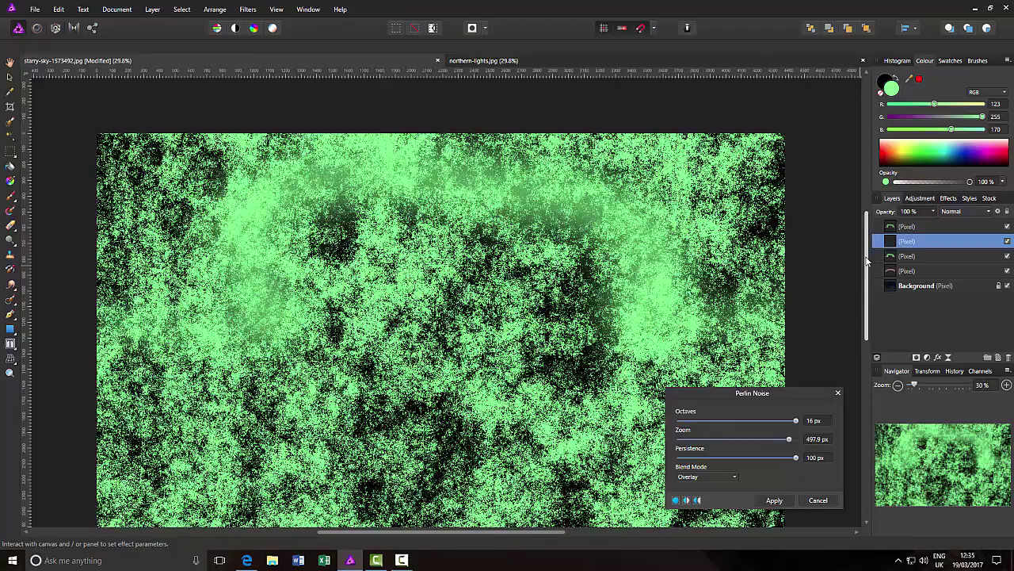
drag(866, 261, 862, 300)
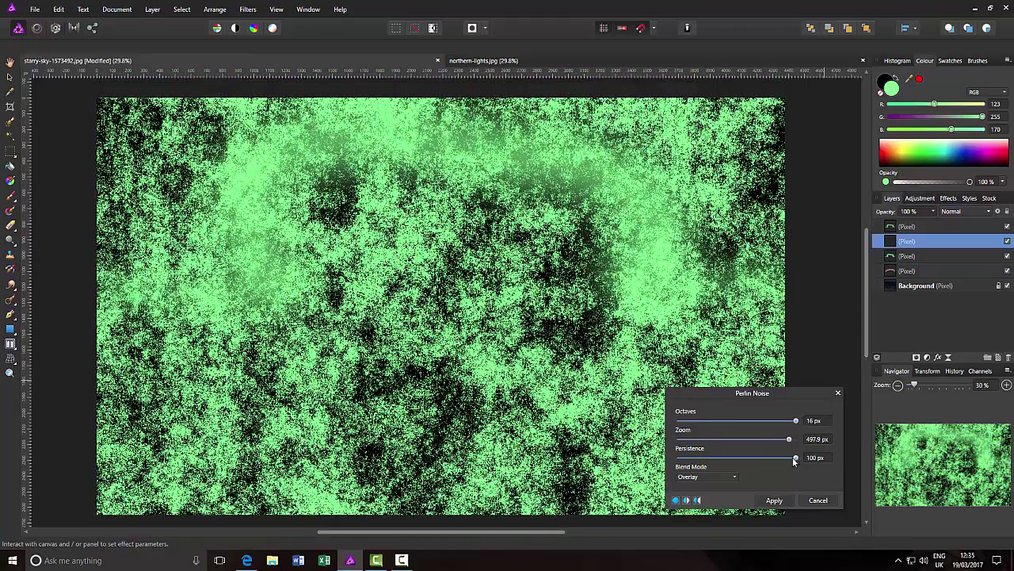
mouse_move(796, 460)
mouse_down()
mouse_move(679, 460)
mouse_move(809, 463)
mouse_up()
mouse_move(789, 441)
mouse_down()
mouse_move(702, 440)
mouse_move(801, 444)
mouse_up()
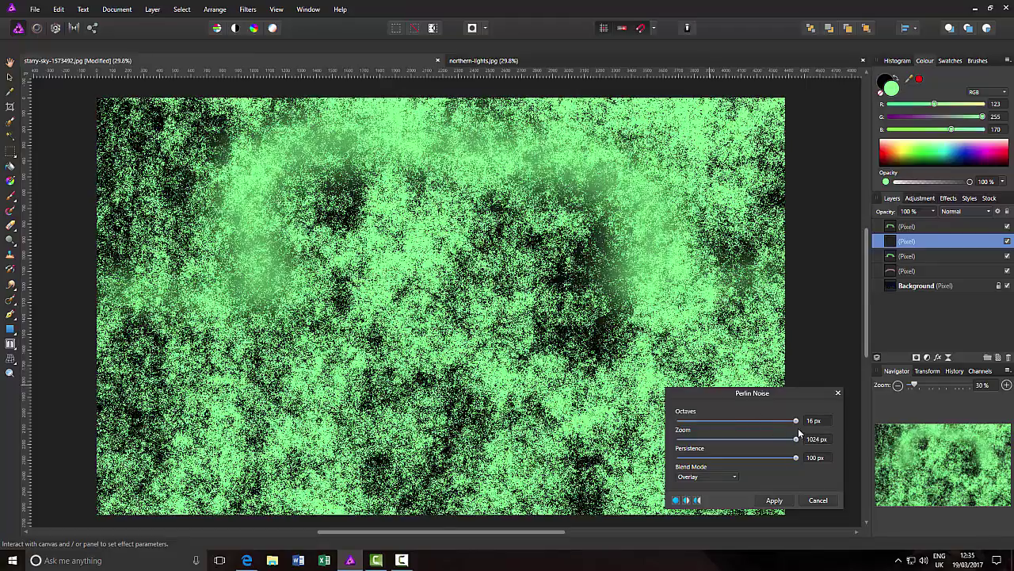
mouse_move(795, 421)
mouse_down()
mouse_move(717, 424)
mouse_move(796, 435)
mouse_up()
click(774, 500)
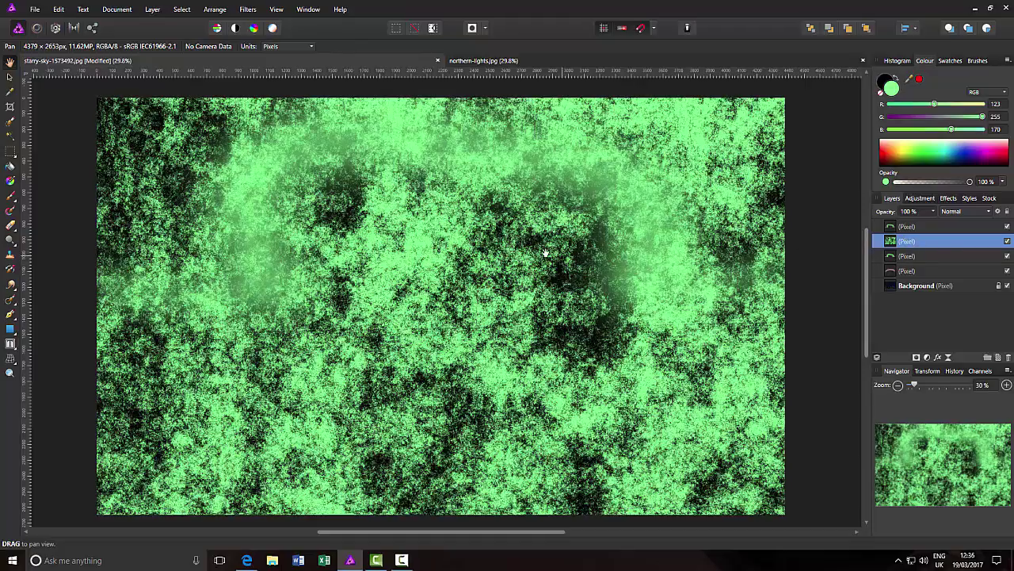
Apply a 100 px Motion Blur at 90° to the Perlin noise layer.
click(248, 10)
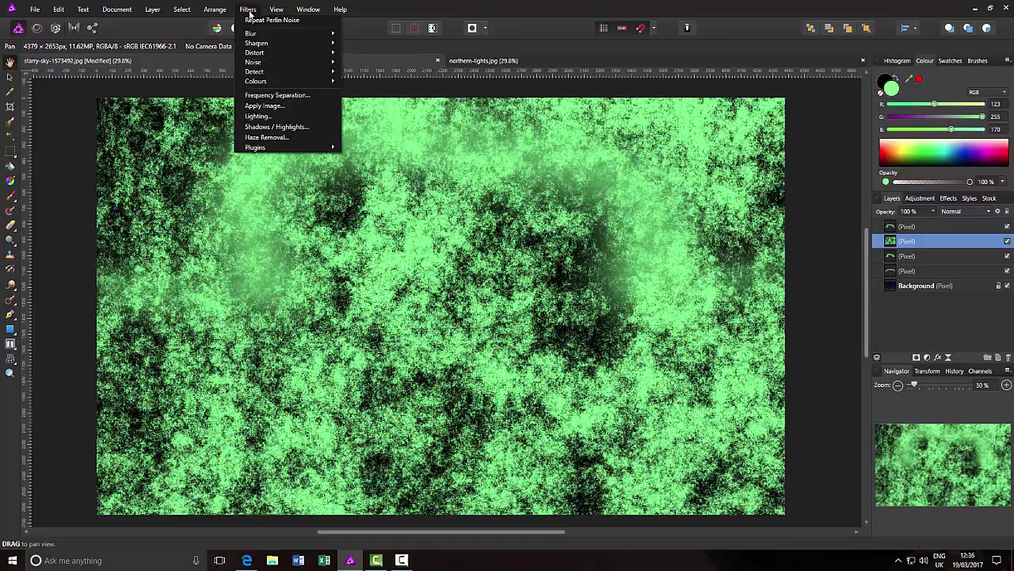
mouse_move(293, 34)
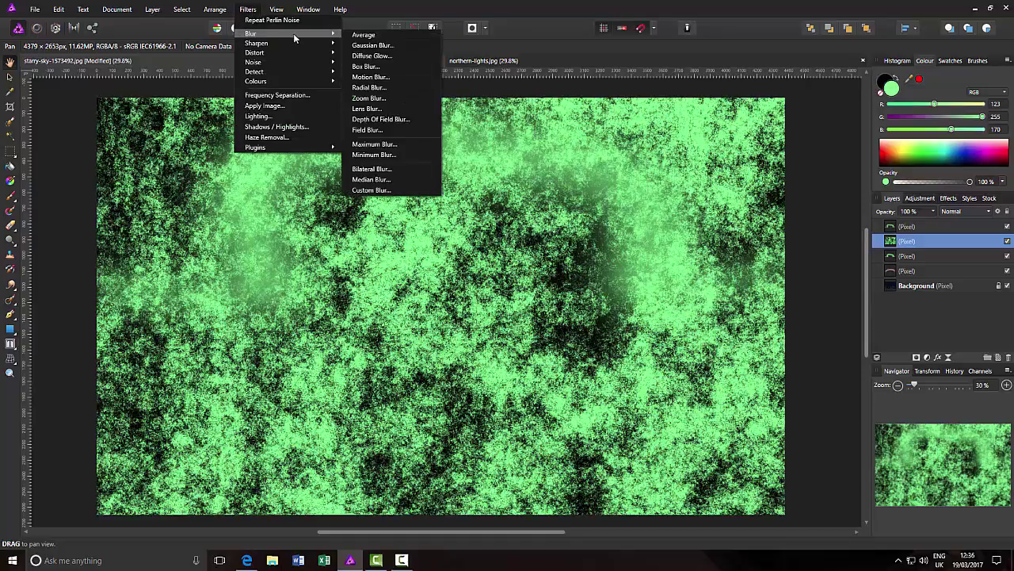
click(371, 76)
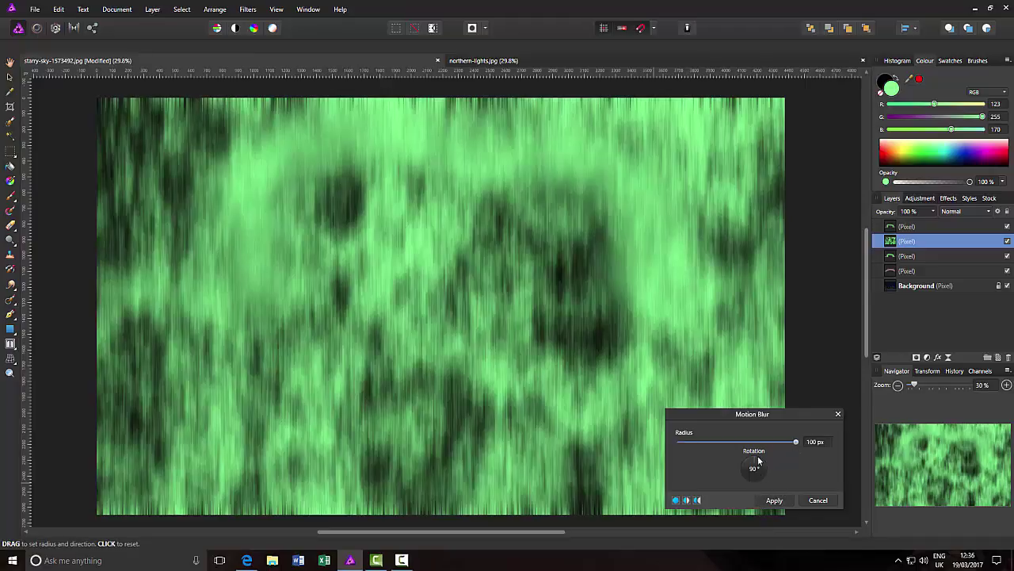
click(773, 500)
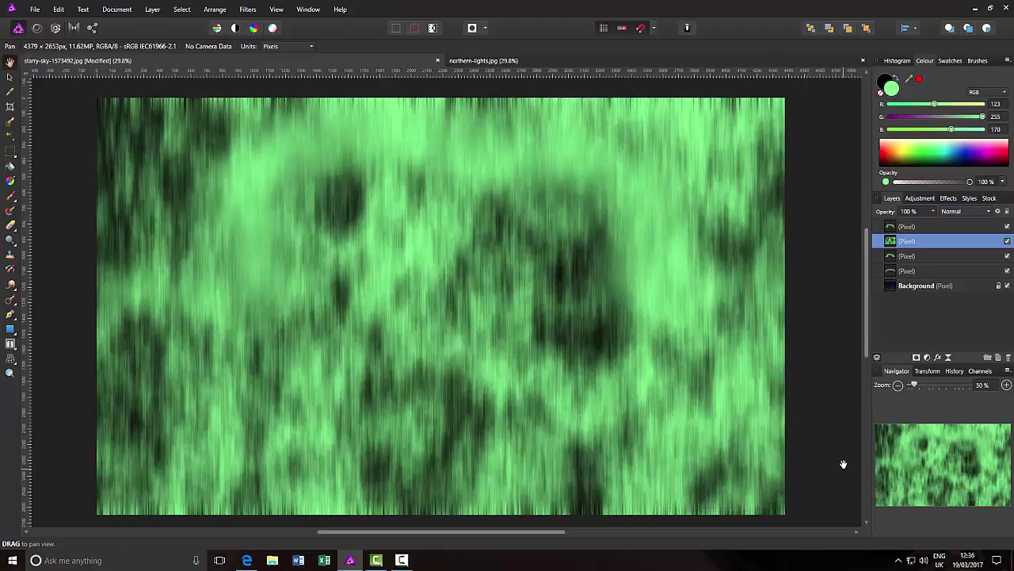
Set the streaked noise layer to 70 % opacity and the Overlay blend mode.
click(935, 210)
drag(933, 221, 906, 225)
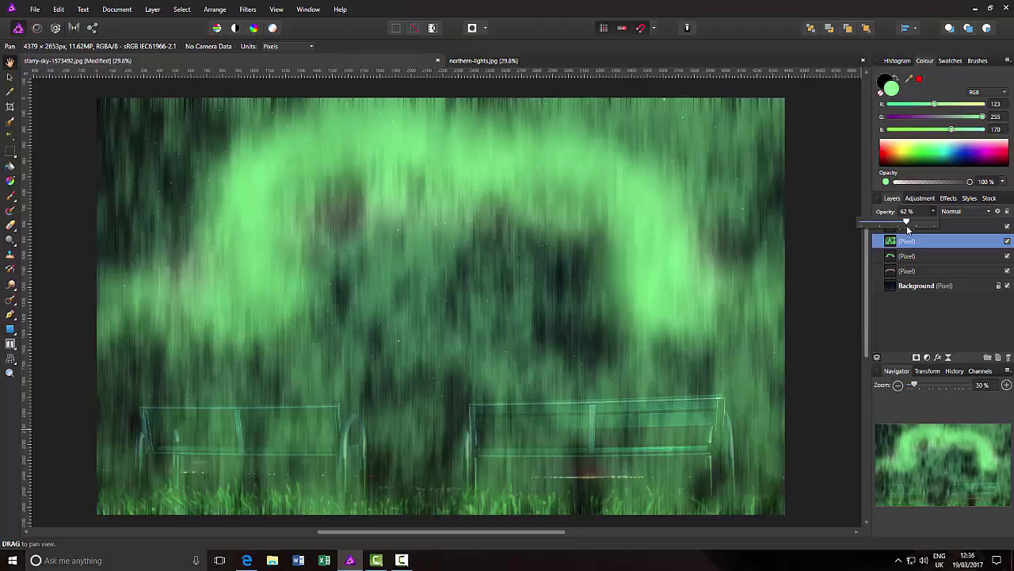
drag(908, 225, 914, 227)
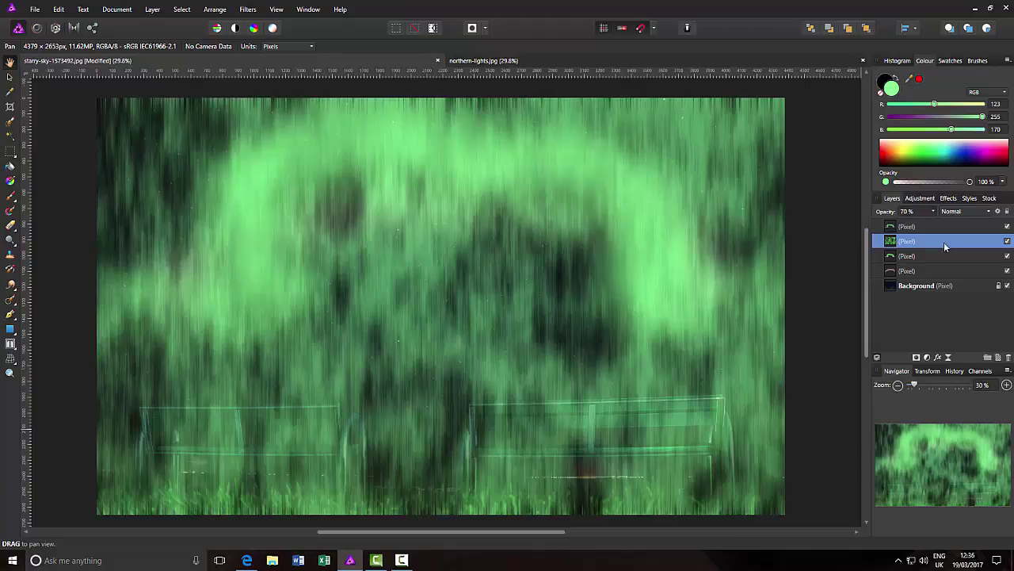
click(989, 213)
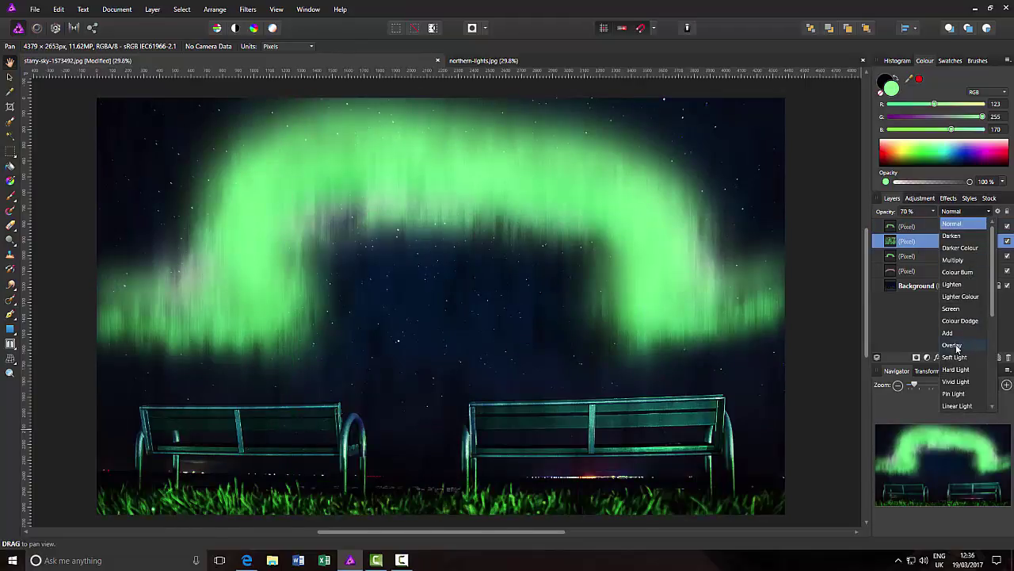
click(956, 346)
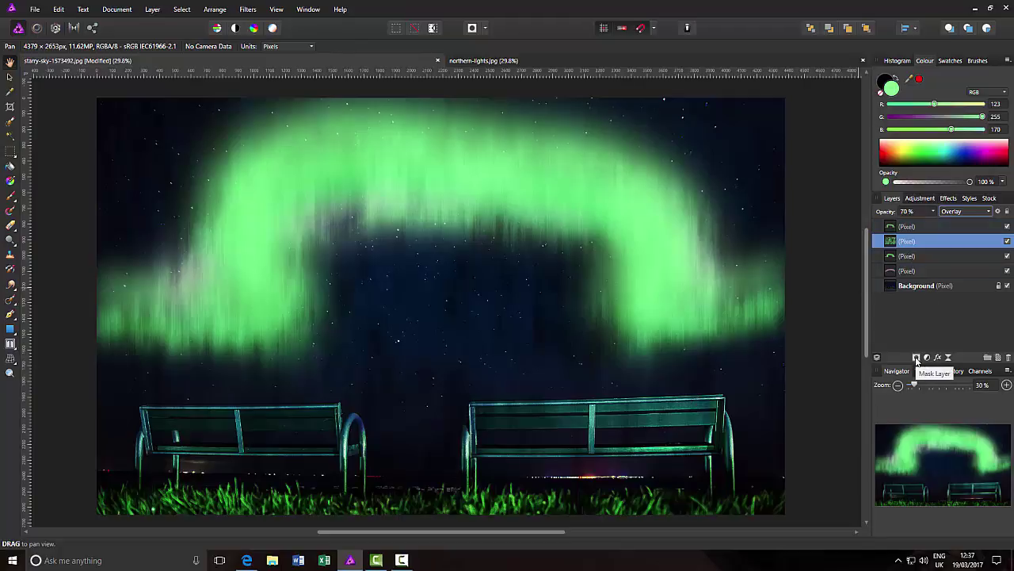
Add a mask to the noise layer and set up a large Paint Brush at about 51 % opacity.
click(917, 357)
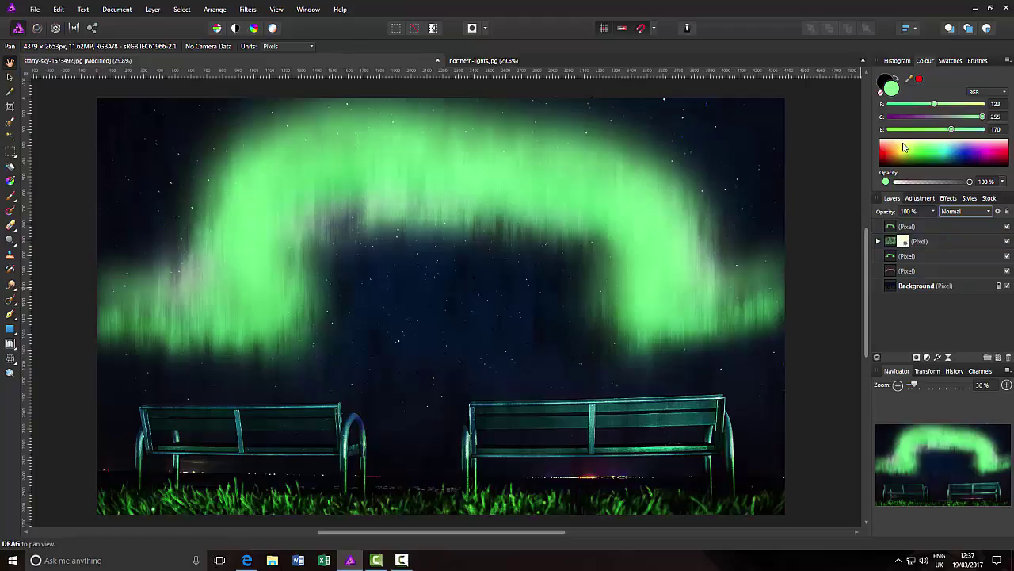
click(12, 198)
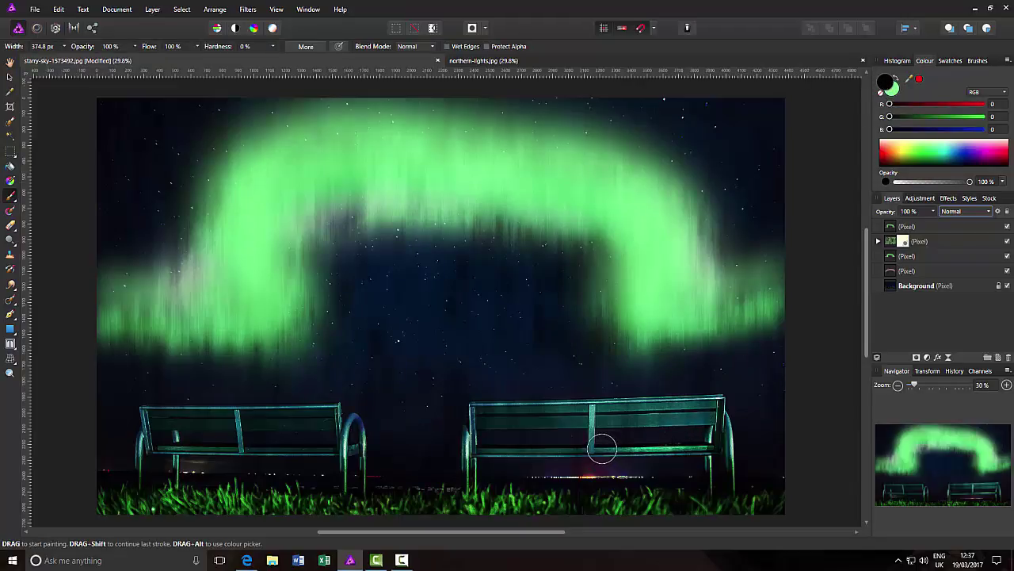
key(bracketright)
key(bracketright)
key(bracketright)
key(bracketright)
key(bracketright)
key(bracketright)
click(933, 212)
drag(934, 223, 900, 228)
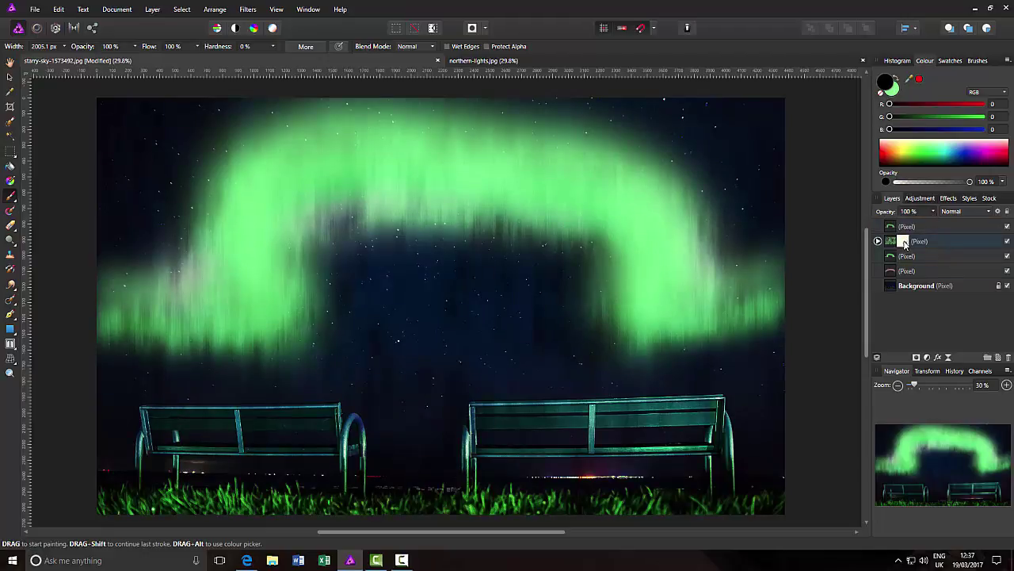
click(878, 242)
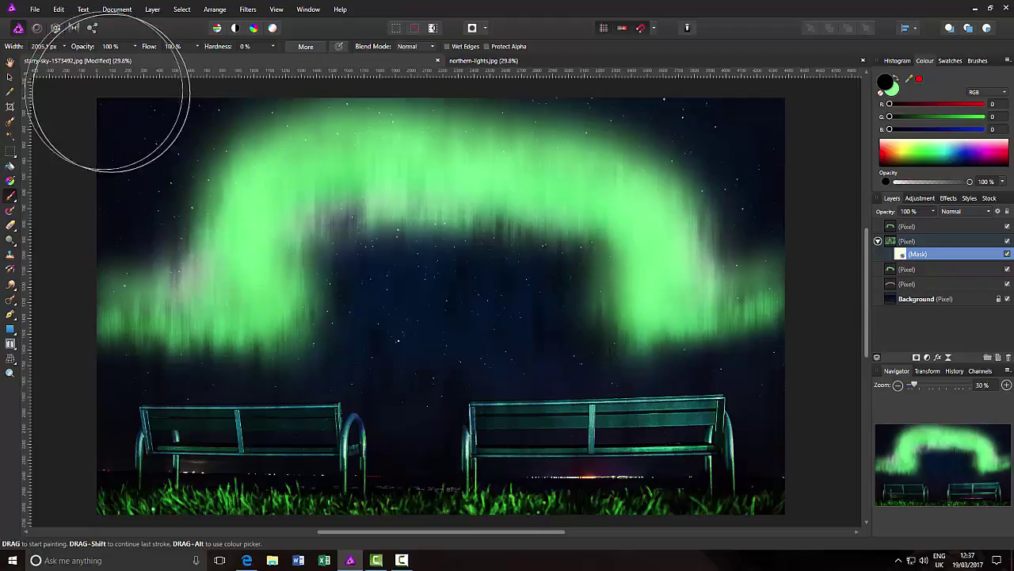
click(136, 48)
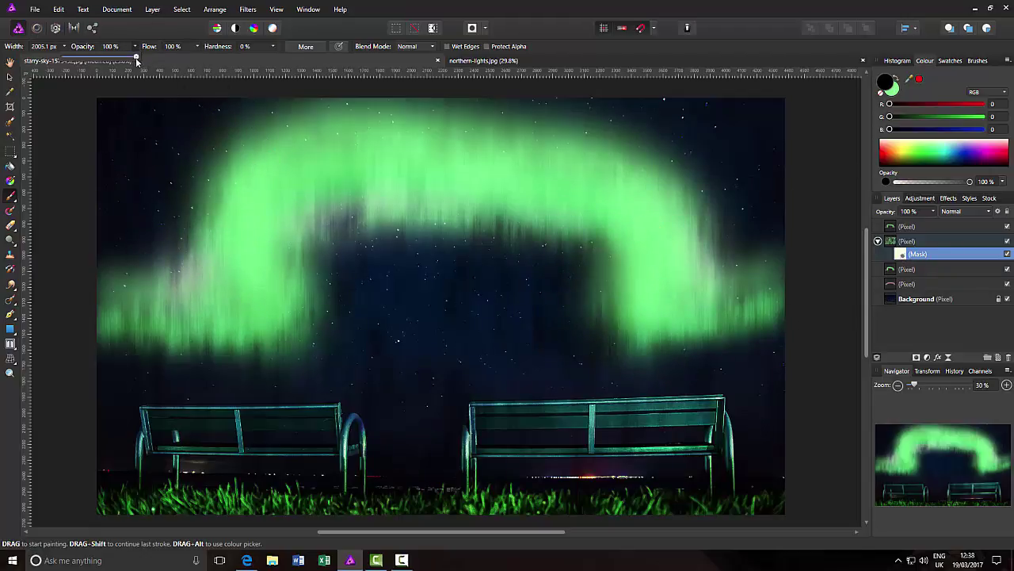
drag(140, 59, 101, 63)
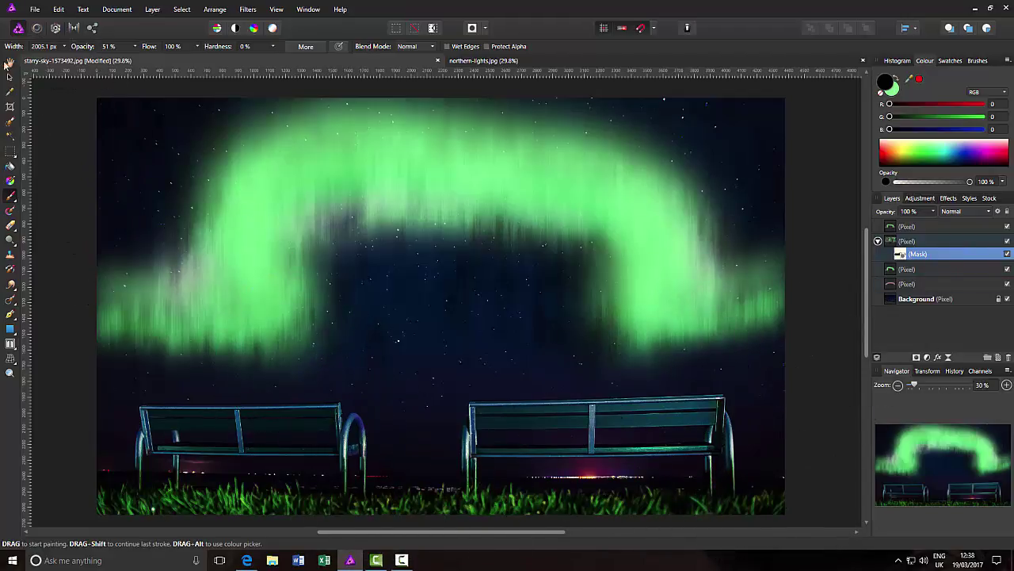
Switch to the View tool and collapse the masked green aurora layer's mask.
click(9, 63)
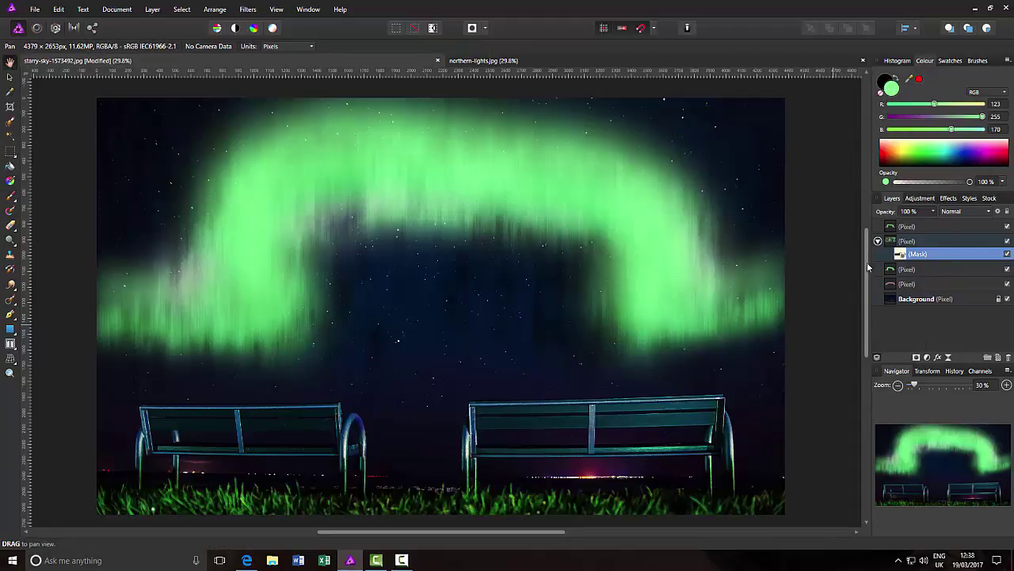
click(932, 242)
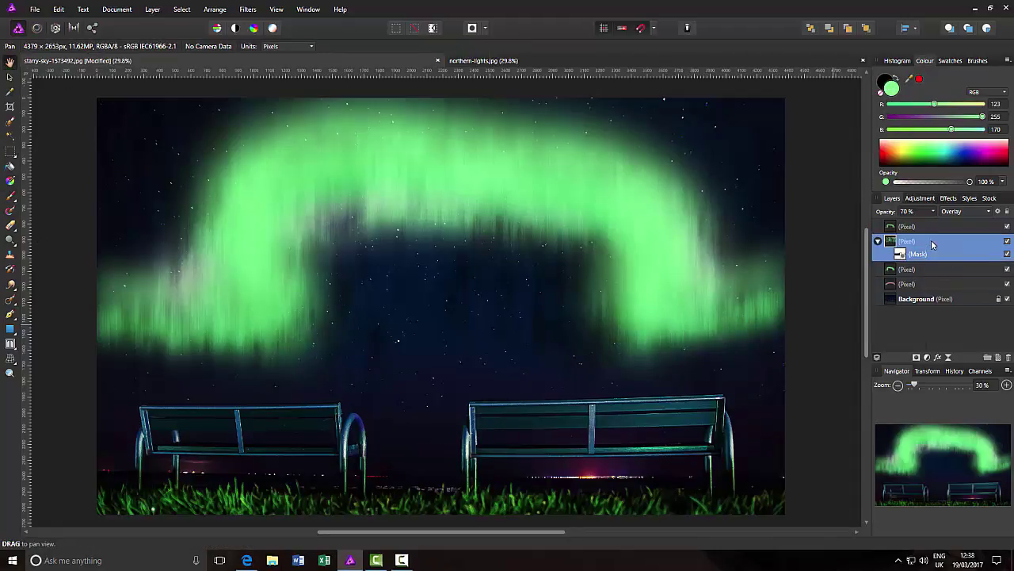
click(877, 240)
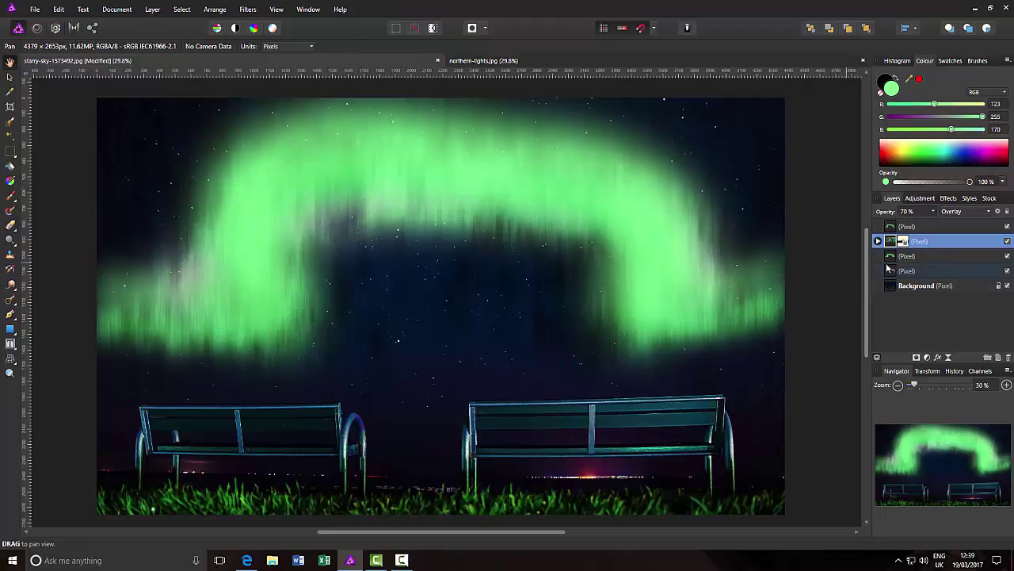
Move the pink aurora layer to the top of the stack and set its opacity to 85%.
click(934, 274)
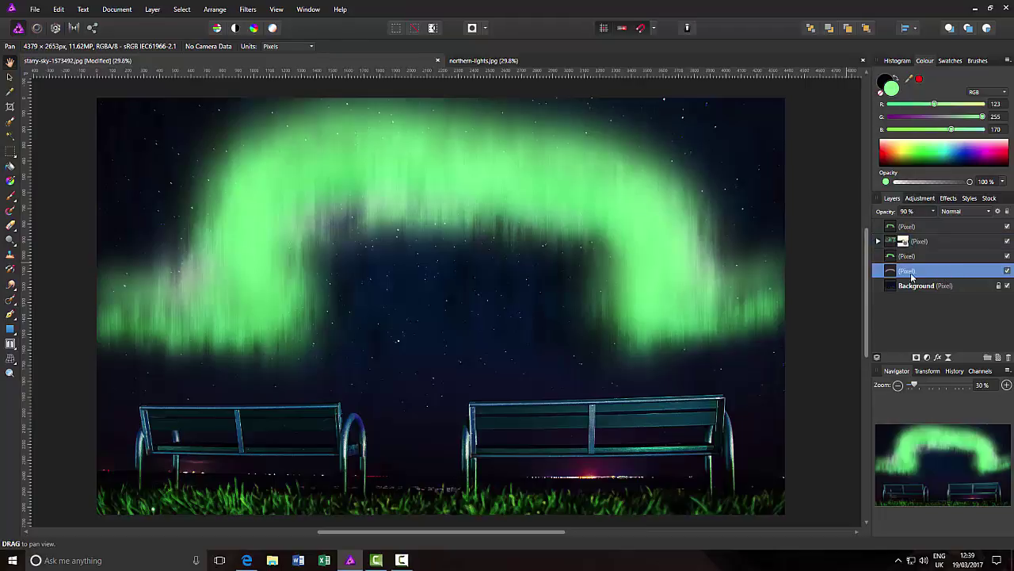
drag(928, 276, 928, 226)
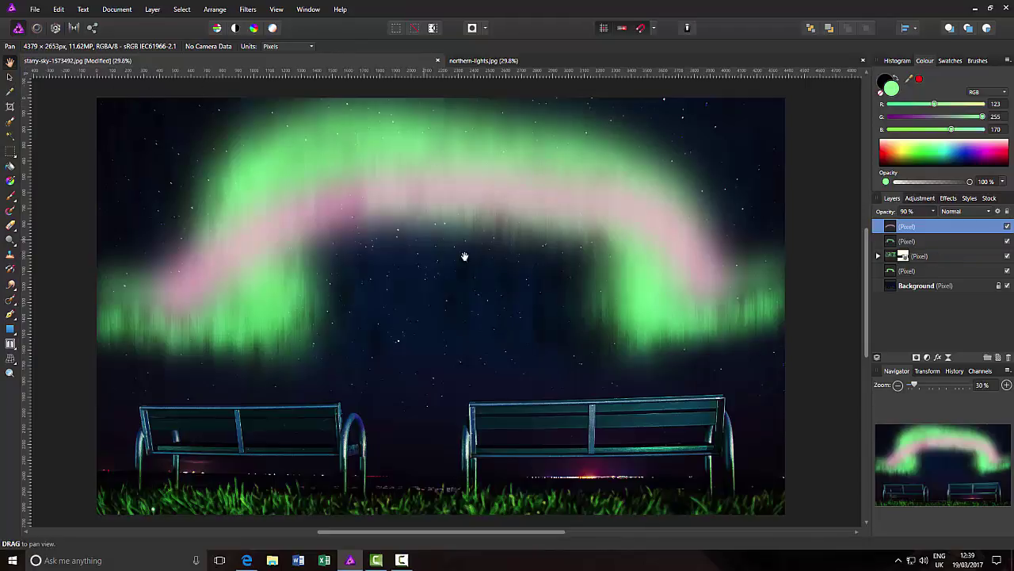
click(934, 212)
mouse_move(934, 224)
mouse_down()
mouse_move(907, 225)
mouse_move(951, 228)
mouse_move(930, 227)
mouse_up()
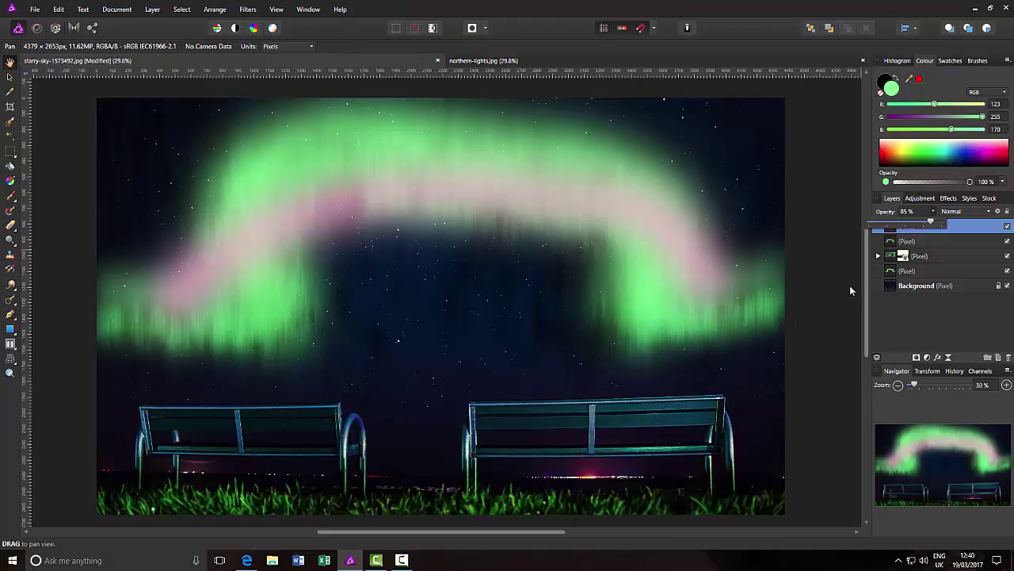
Select the top four aurora Pixel layers and launch the Perspective Tool from the Mesh Warp flyout.
click(975, 232)
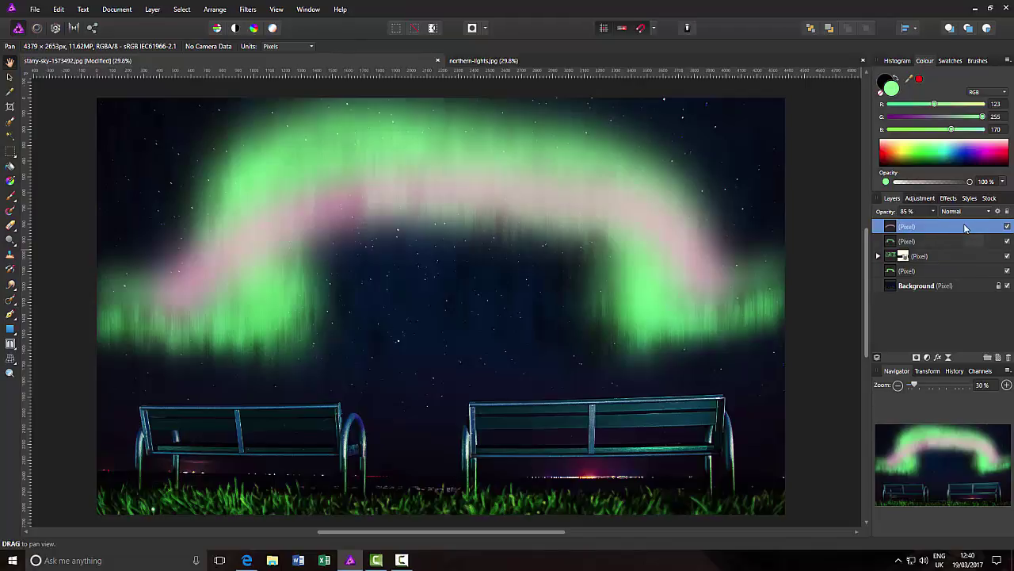
shift+click(932, 271)
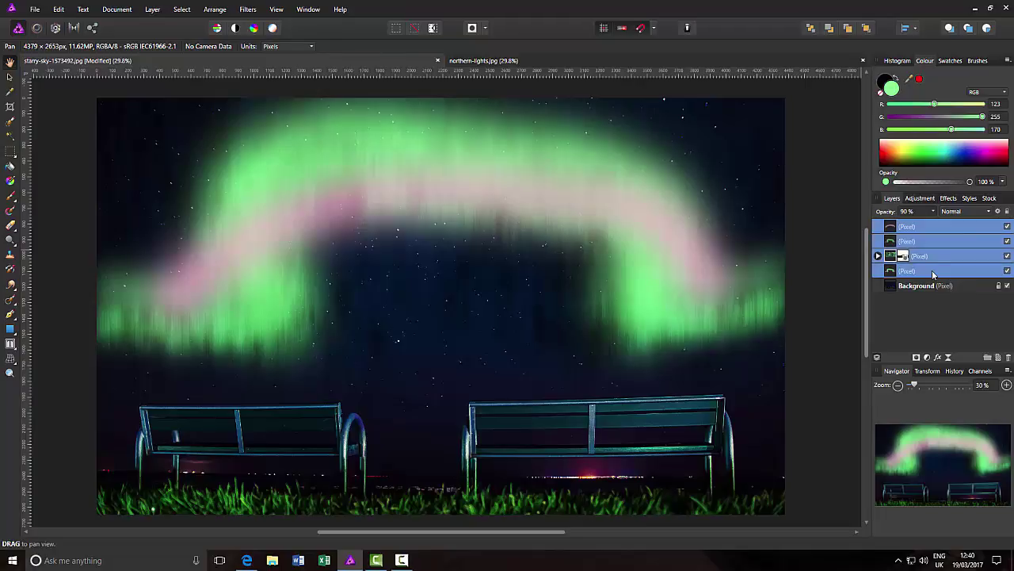
click(15, 366)
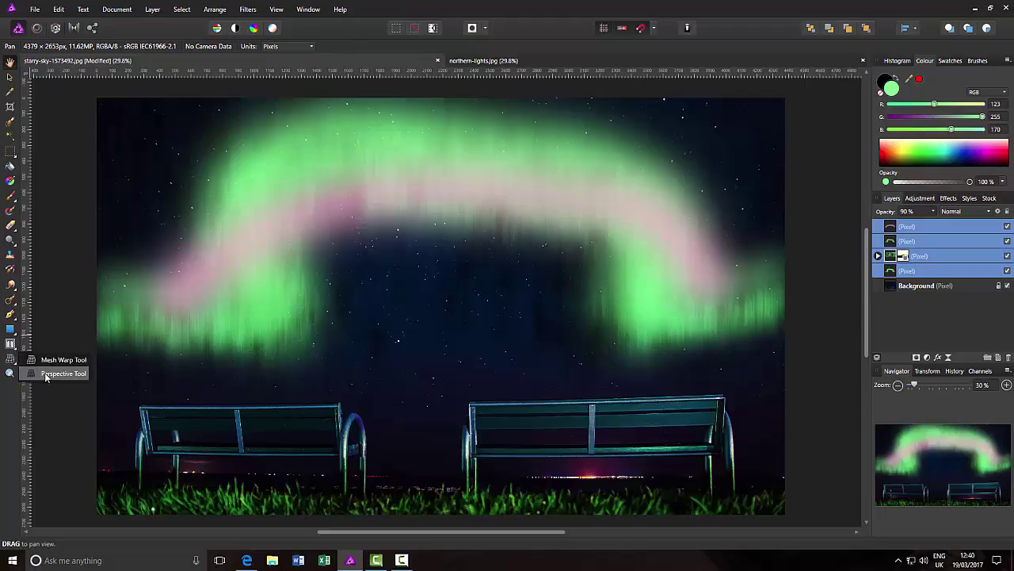
click(44, 372)
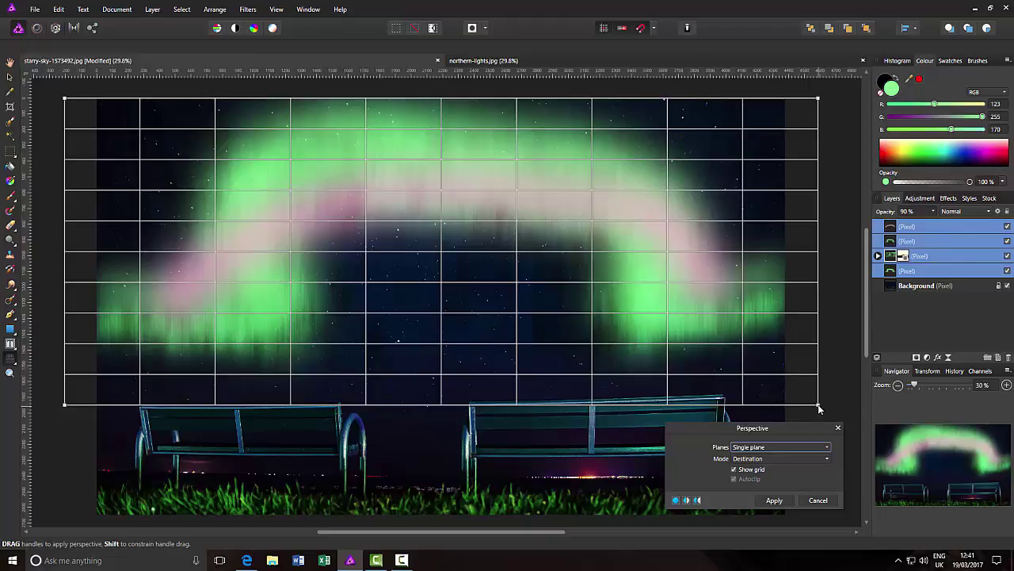
Pull the perspective grid's bottom corners inward and stretch its top corners out past the image sides.
drag(819, 407, 780, 402)
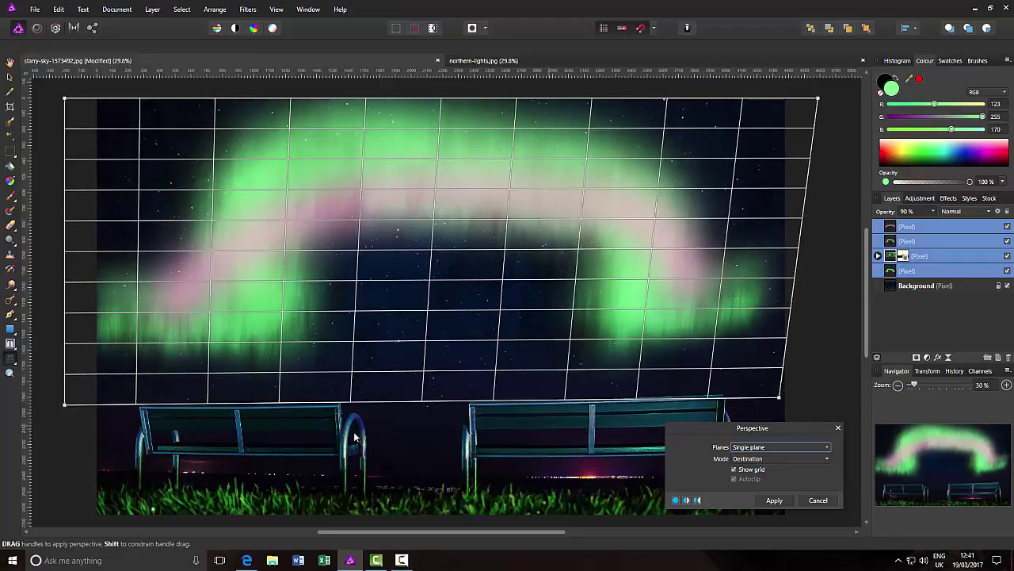
drag(64, 406, 121, 412)
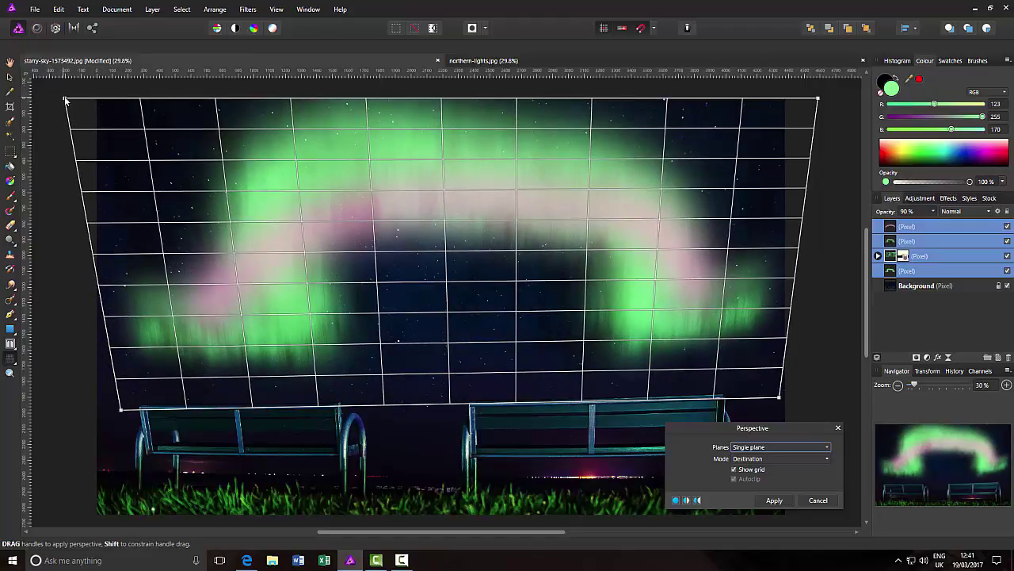
drag(65, 98, 34, 99)
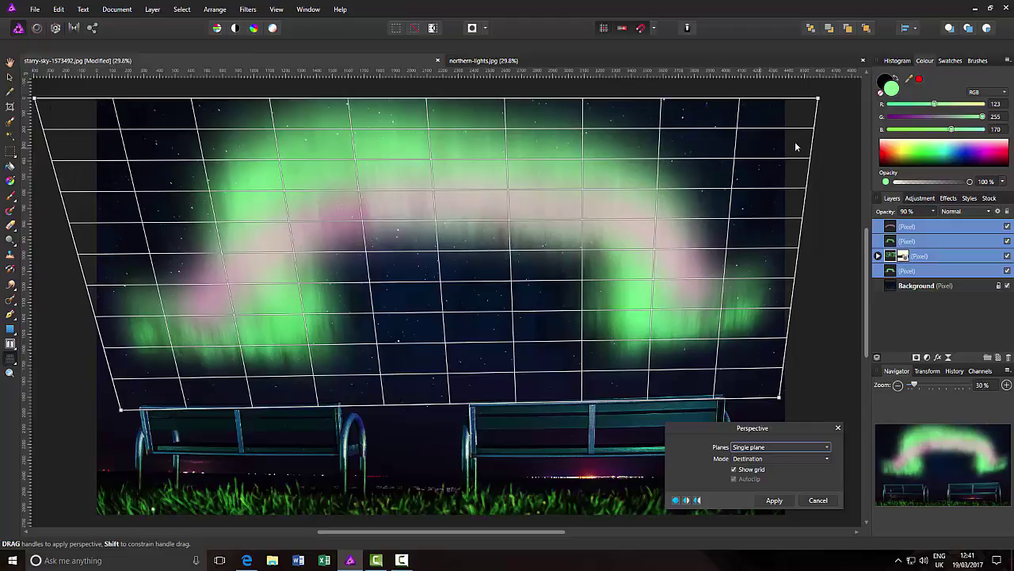
drag(820, 98, 872, 108)
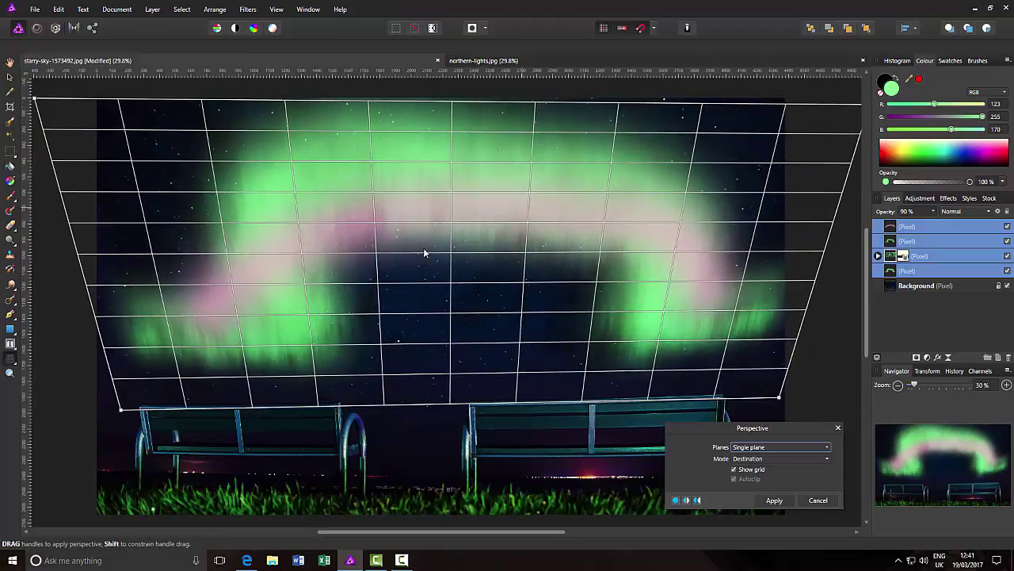
drag(122, 410, 142, 413)
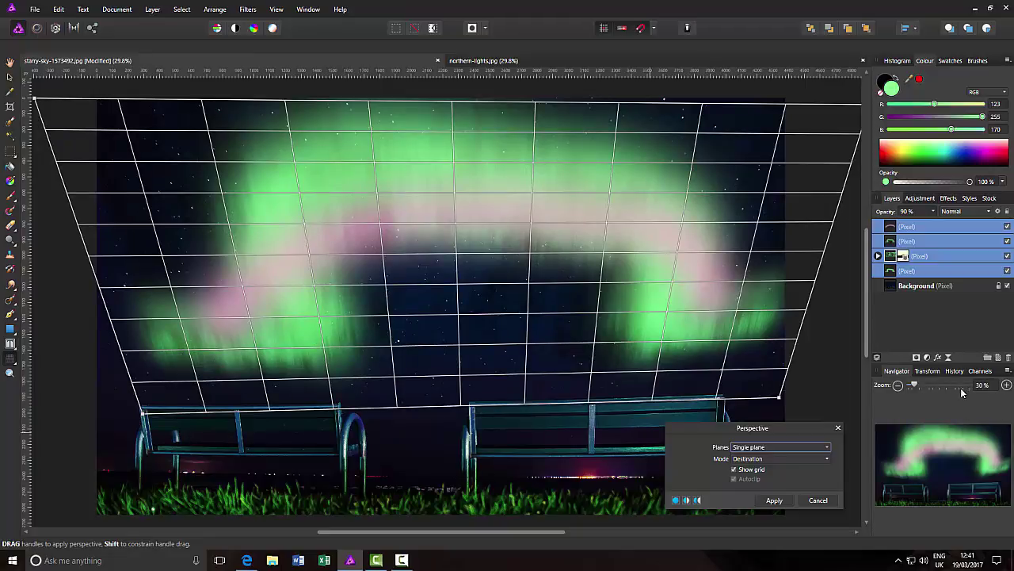
click(901, 385)
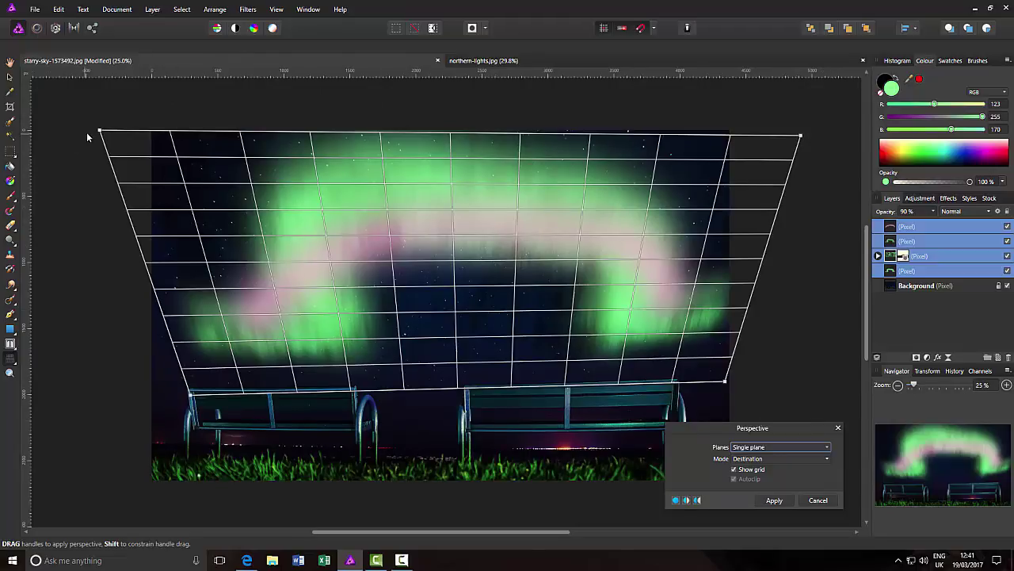
drag(100, 130, 72, 133)
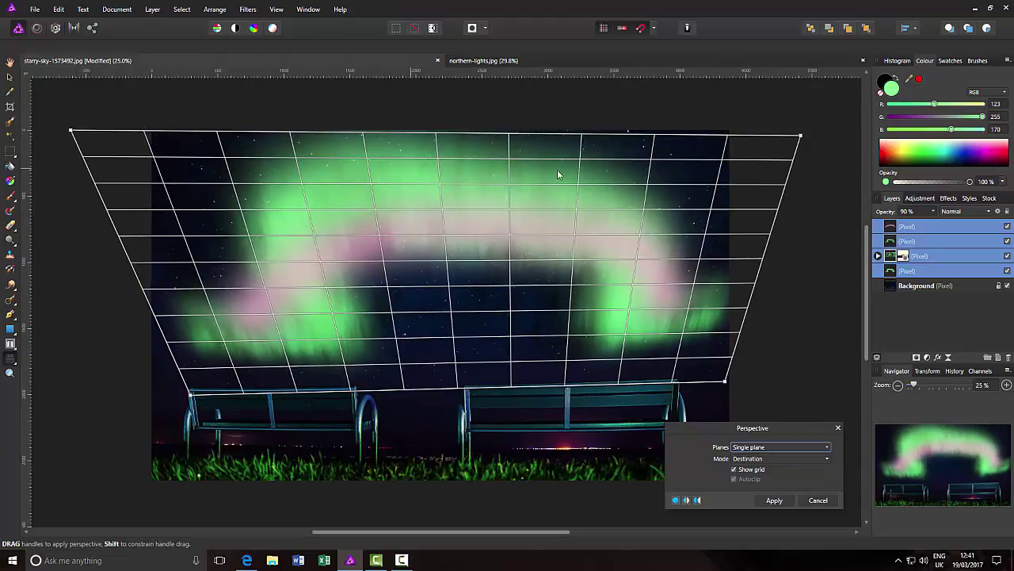
drag(800, 137, 812, 131)
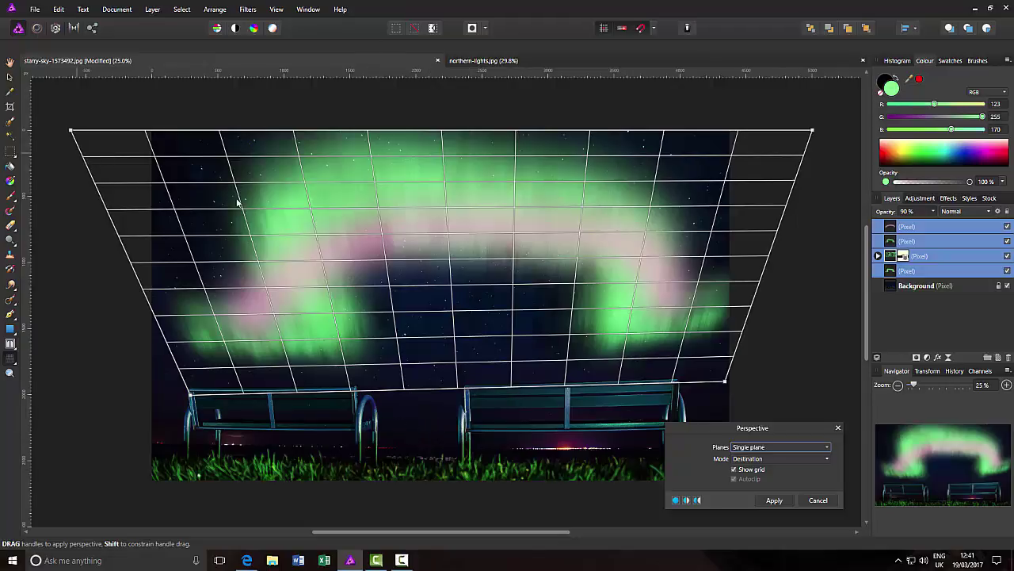
Apply the perspective warp, then select only the lower green aurora layer.
click(778, 502)
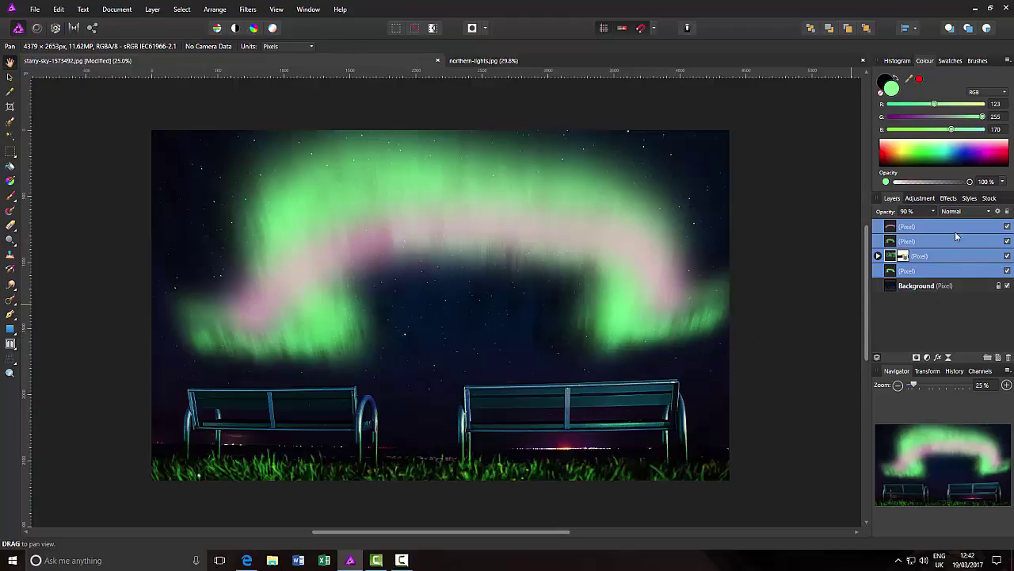
click(945, 275)
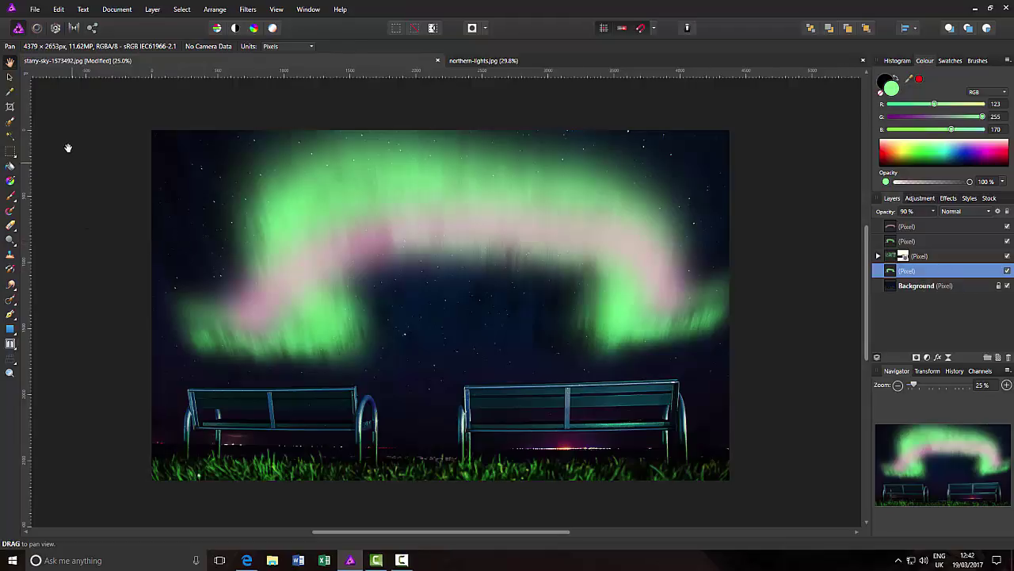
Open the Liquify Persona on the lower green aurora layer and shrink the brush.
click(37, 29)
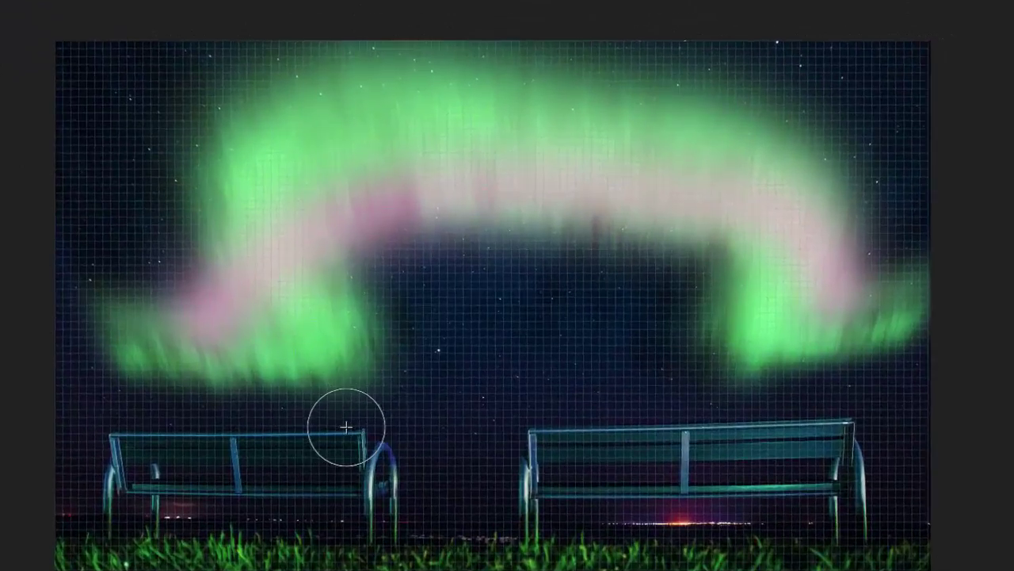
key(bracketleft)
key(bracketleft)
key(bracketleft)
key(bracketleft)
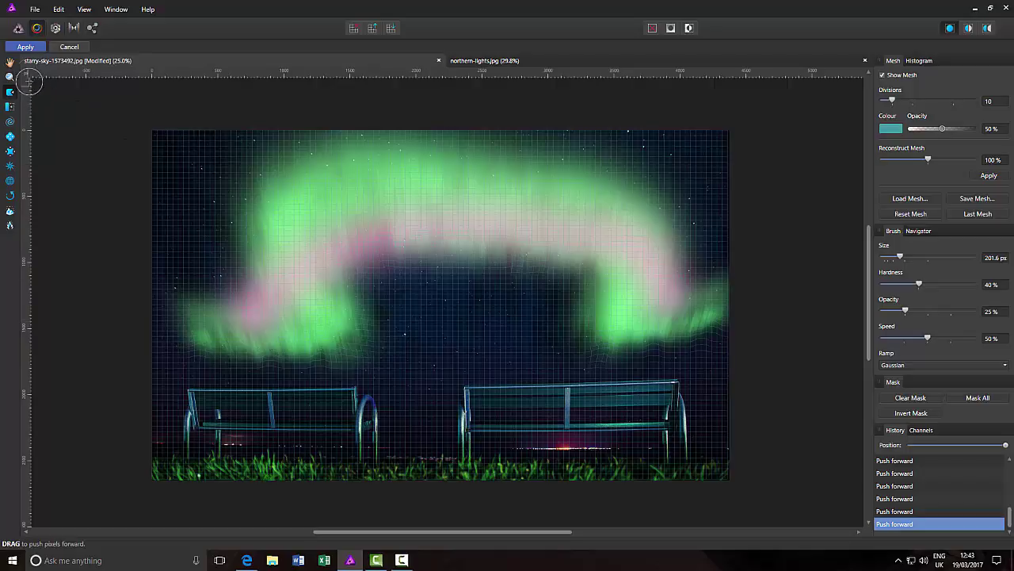
Apply the liquify changes, then open the Perspective Tool and cancel it without changes.
click(26, 48)
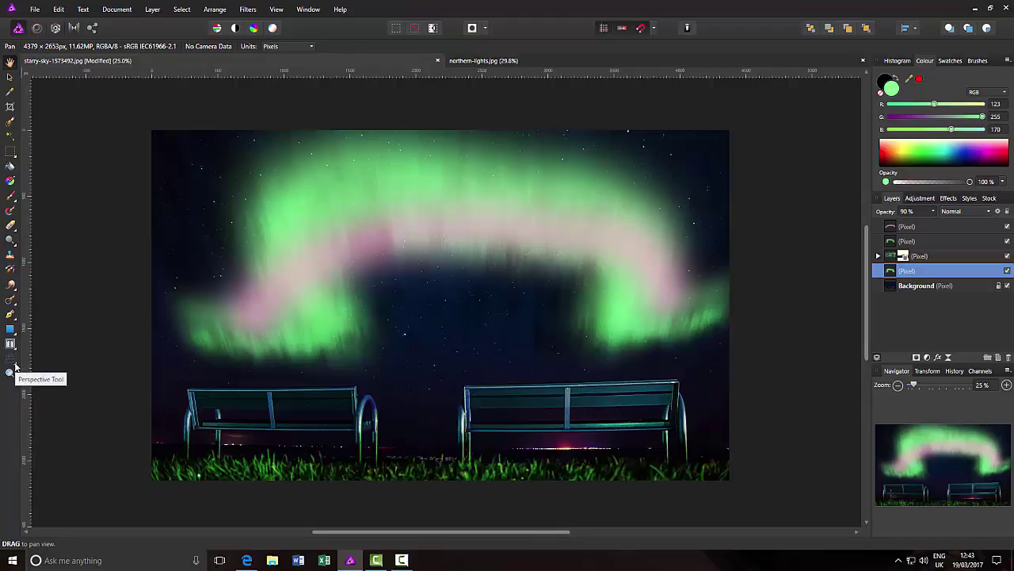
click(14, 366)
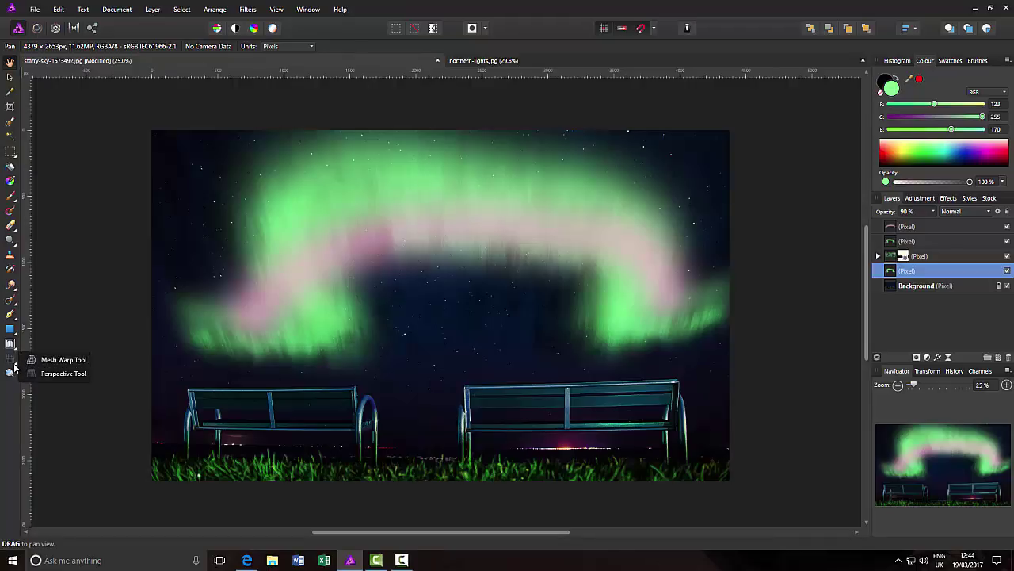
click(45, 373)
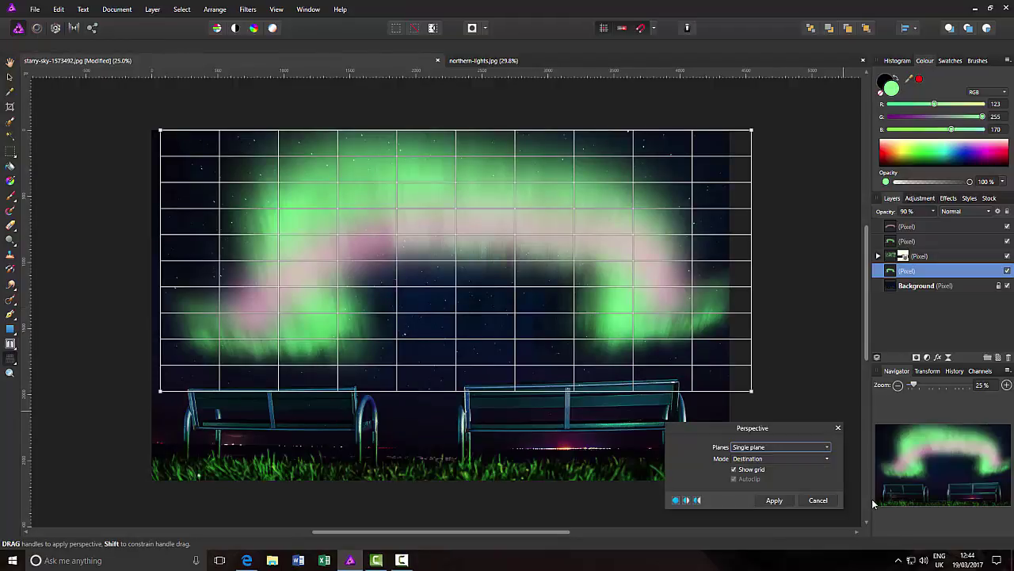
click(818, 500)
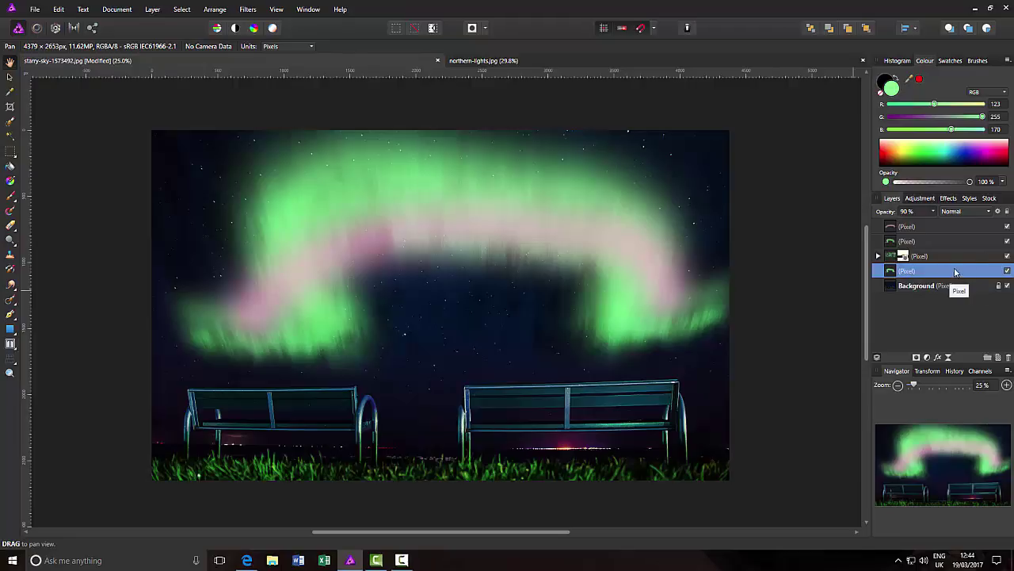
Widen the four selected aurora layers by dragging their left and right middle handles outward.
shift+click(954, 227)
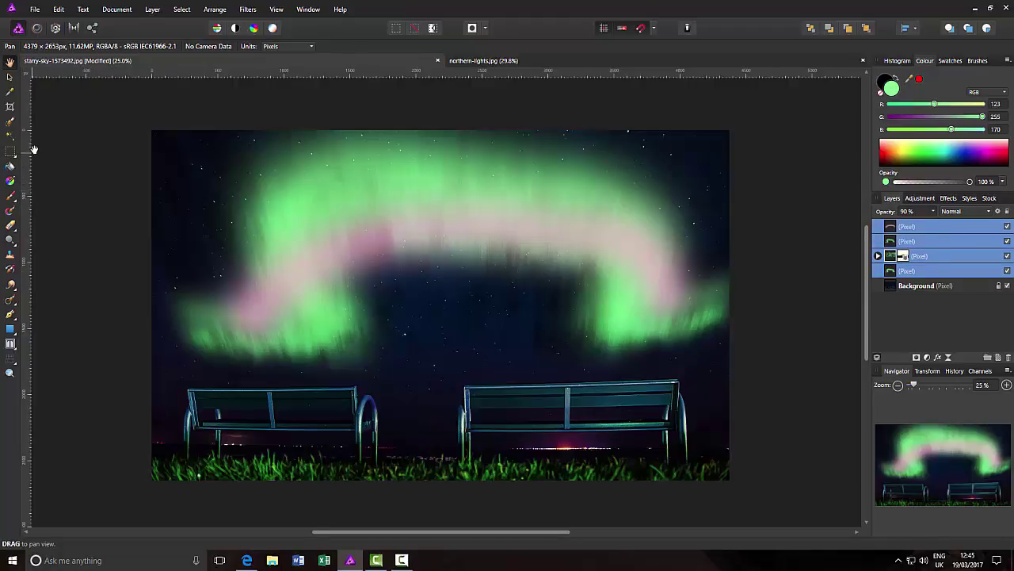
click(10, 77)
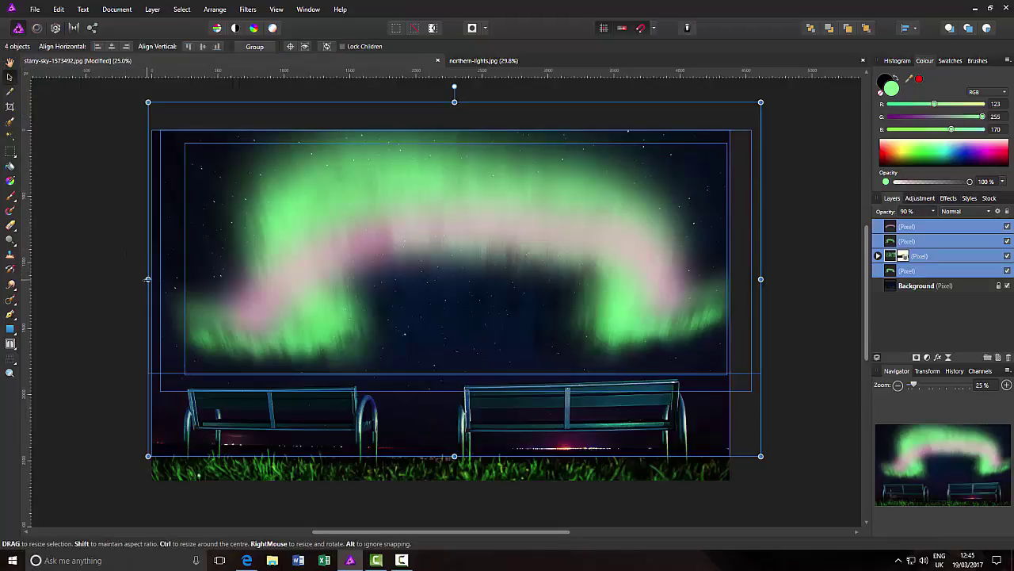
drag(148, 279, 110, 279)
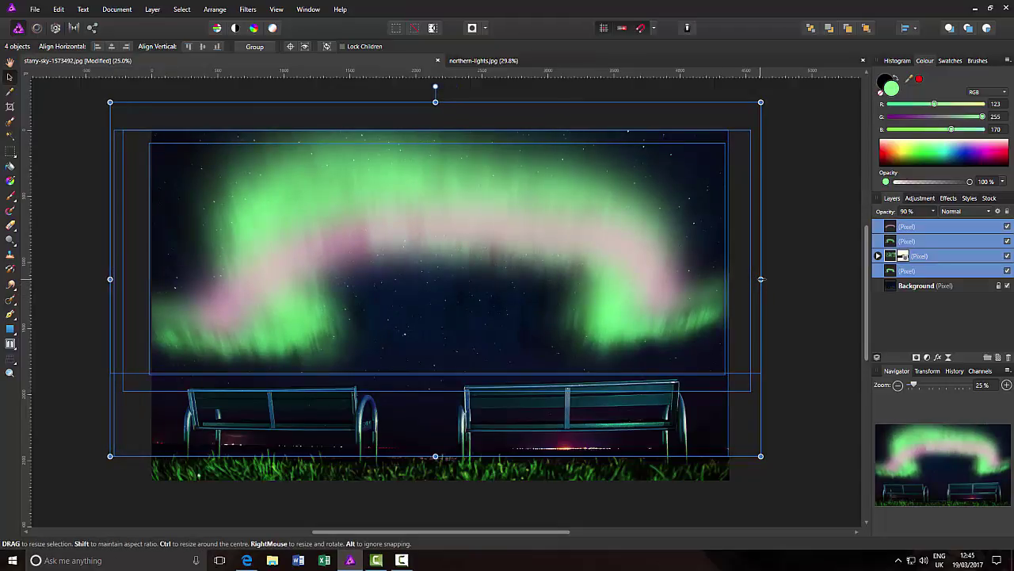
drag(761, 279, 765, 279)
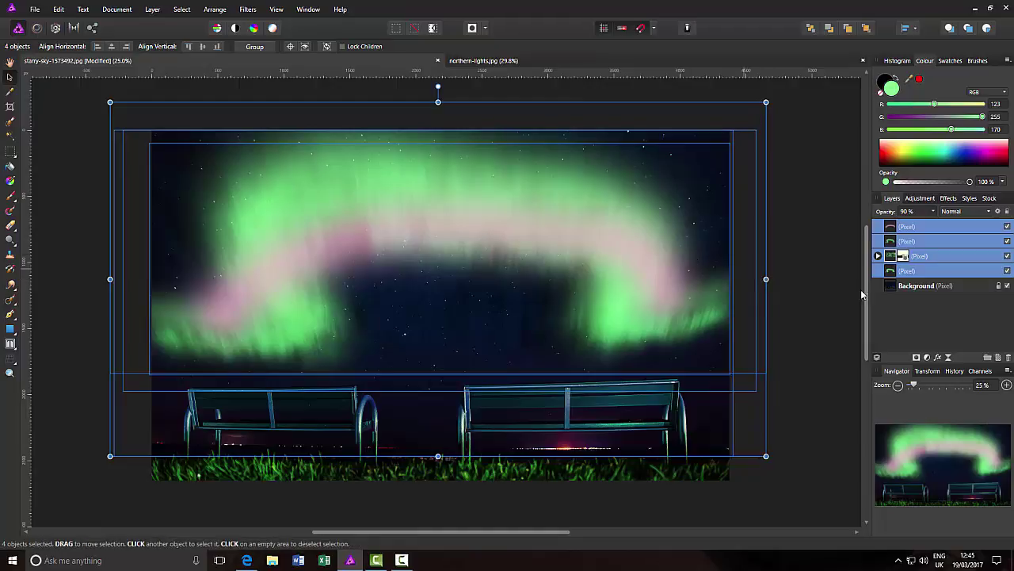
click(942, 272)
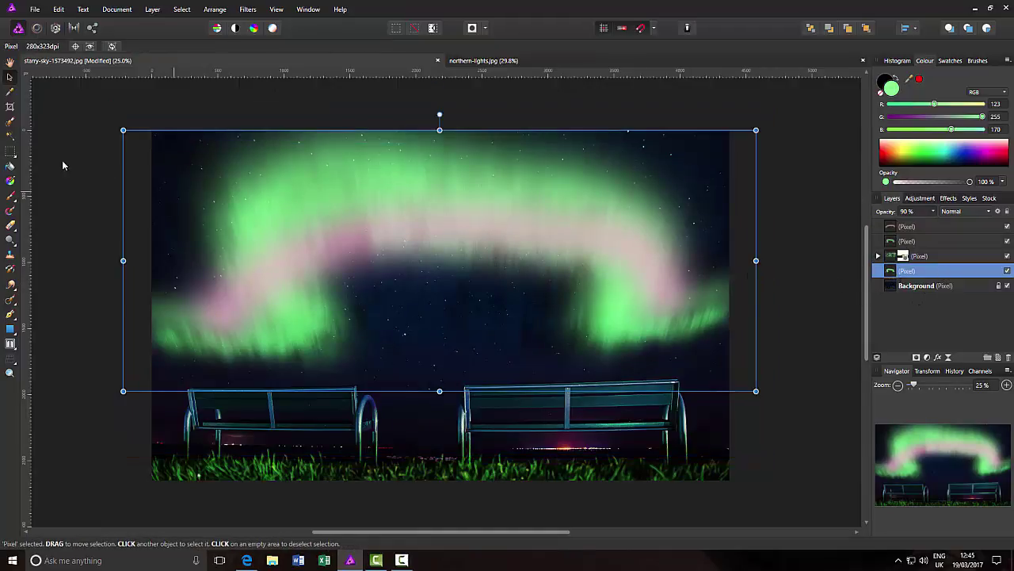
click(9, 62)
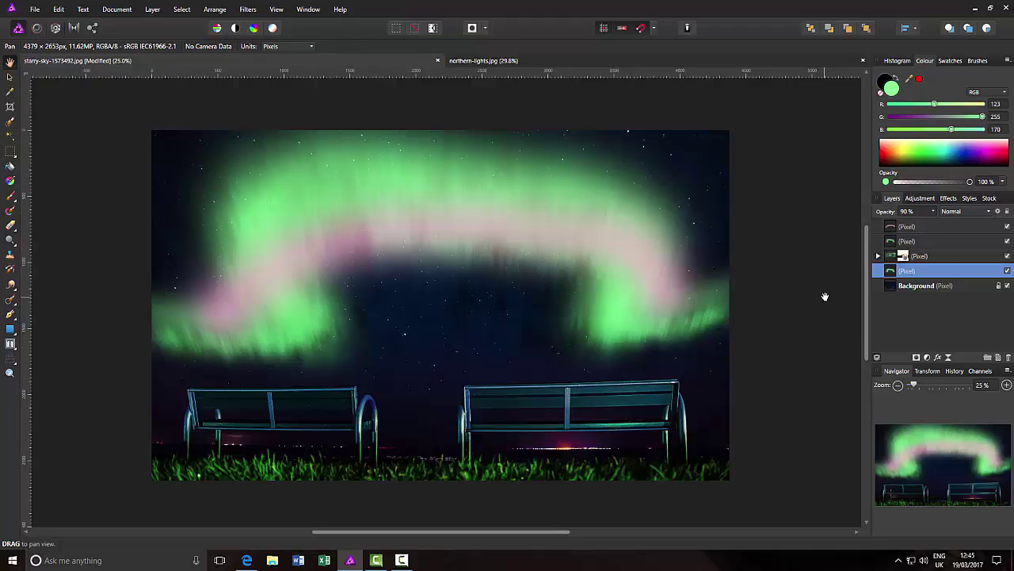
With the top aurora layer selected, add a Vibrance adjustment layer via Layer > New Adjustment Layer.
click(941, 227)
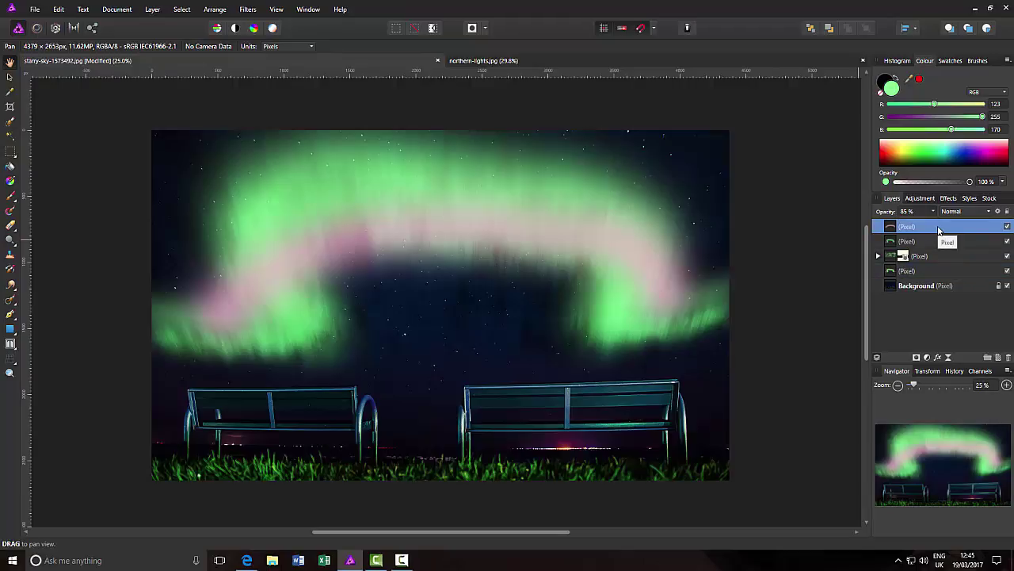
click(250, 9)
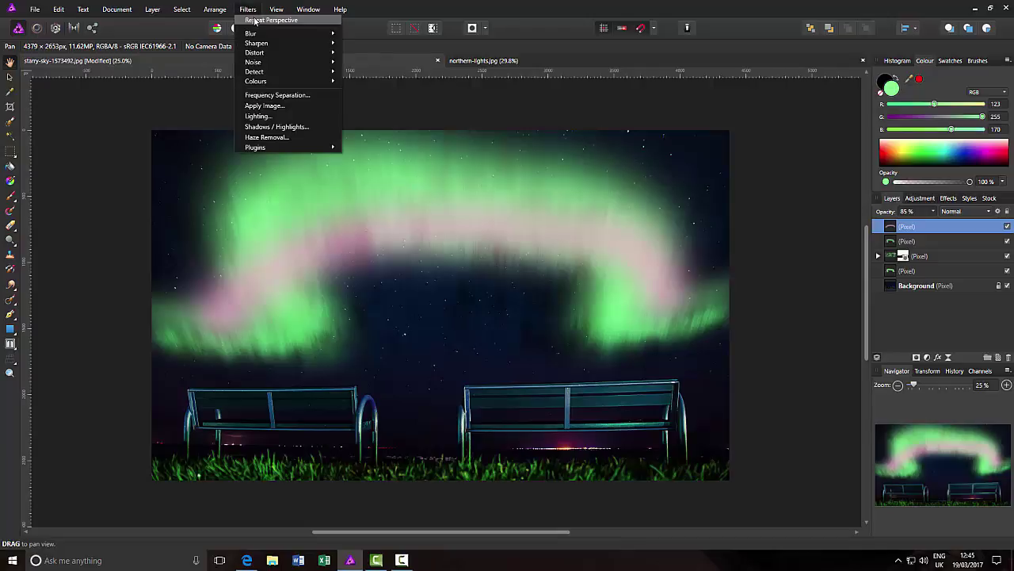
mouse_move(153, 11)
mouse_move(171, 100)
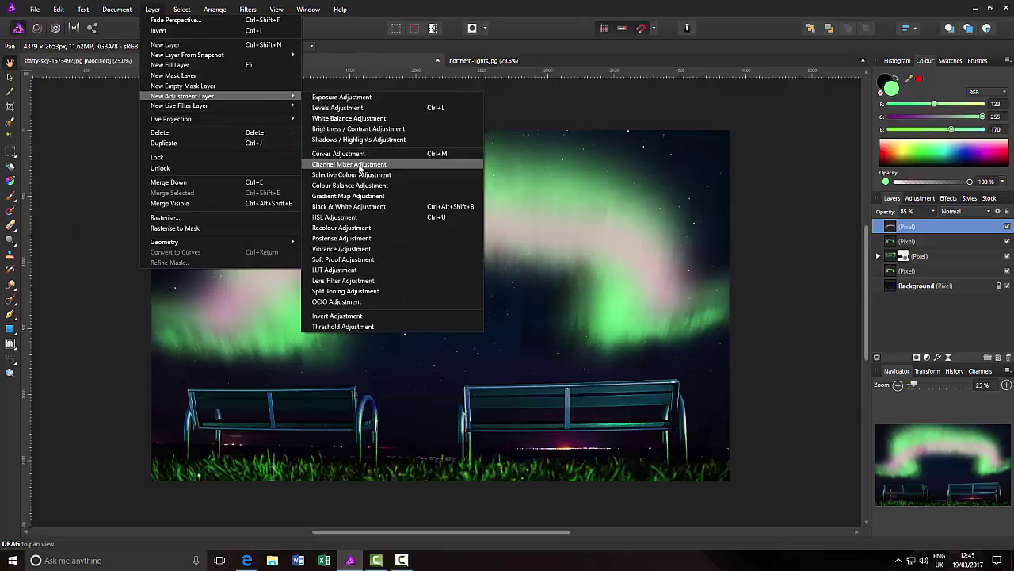
click(357, 248)
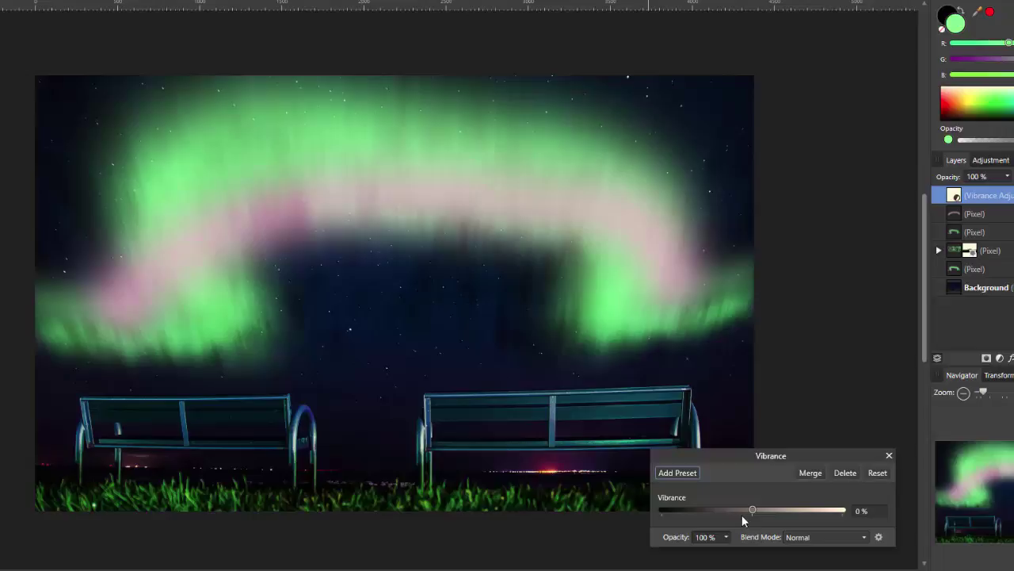
Set Vibrance to 100% with Lighten blend mode and close the Vibrance settings.
drag(753, 510, 823, 519)
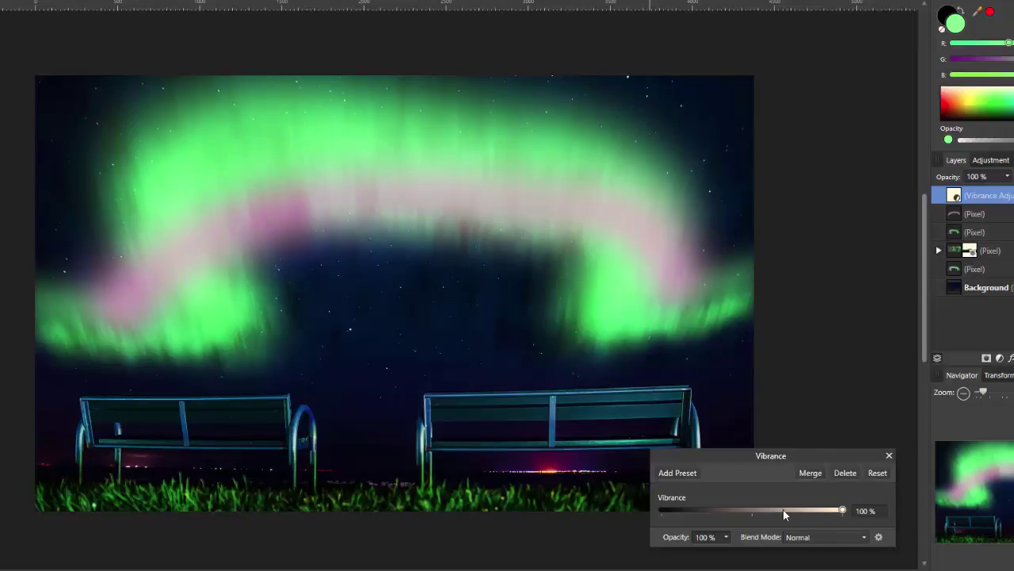
click(864, 541)
scroll(832, 476, down, 2)
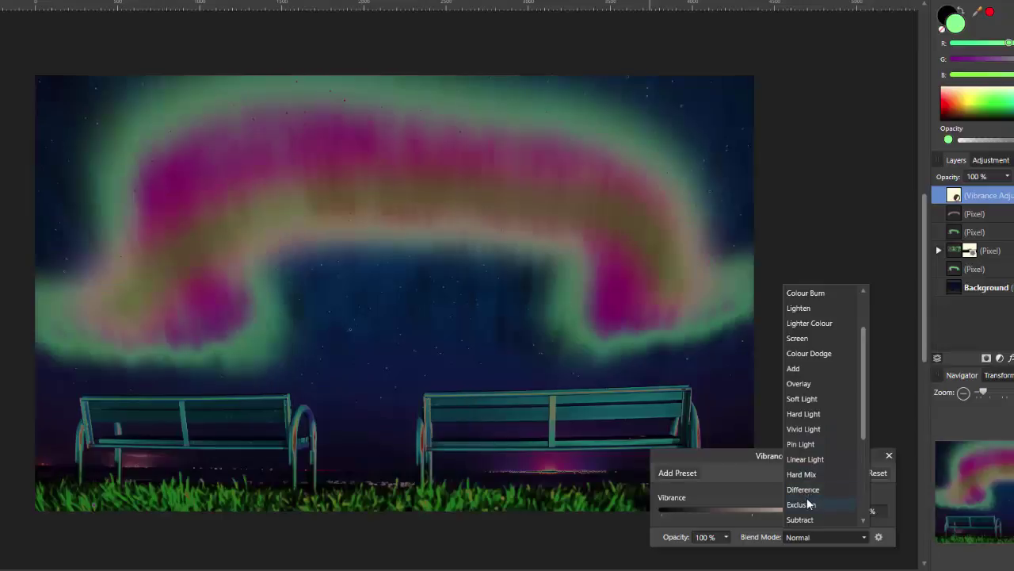
scroll(805, 515, down, 4)
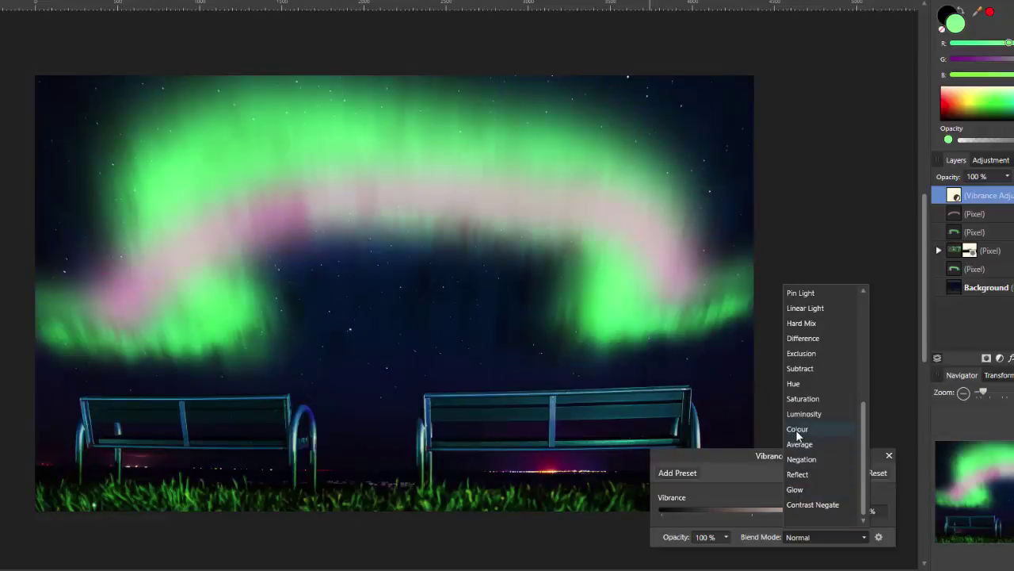
scroll(801, 420, up, 5)
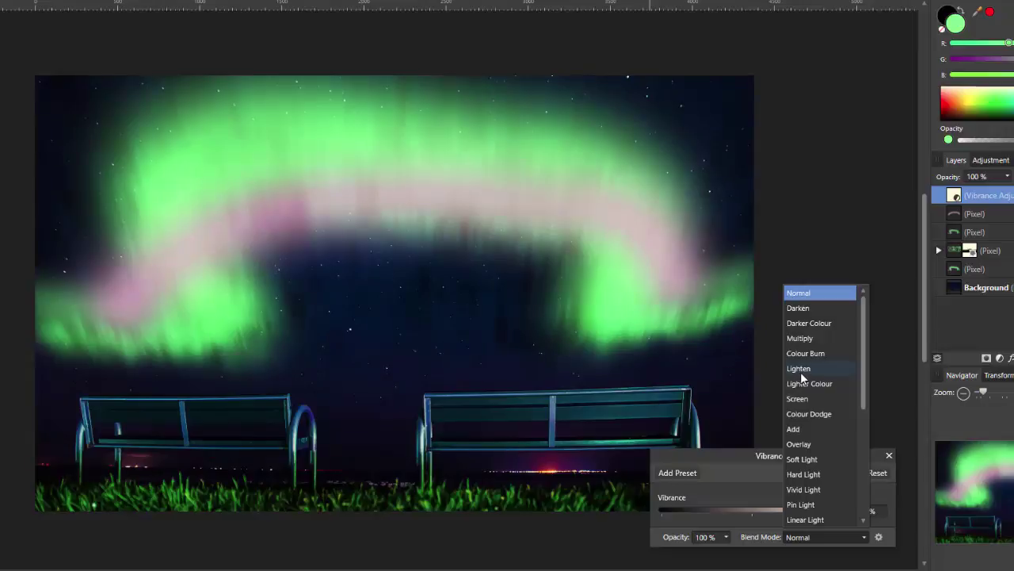
click(800, 372)
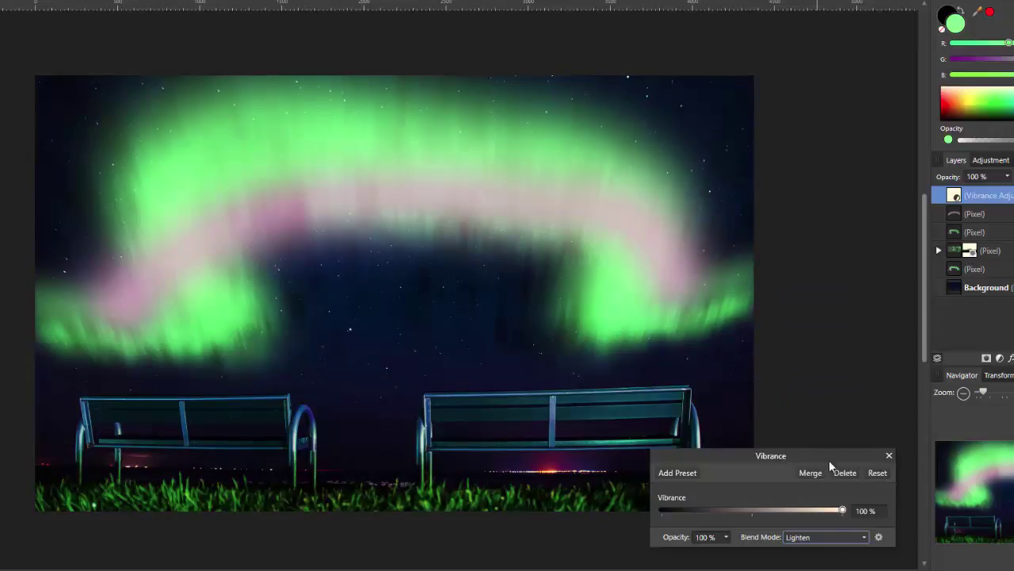
click(889, 458)
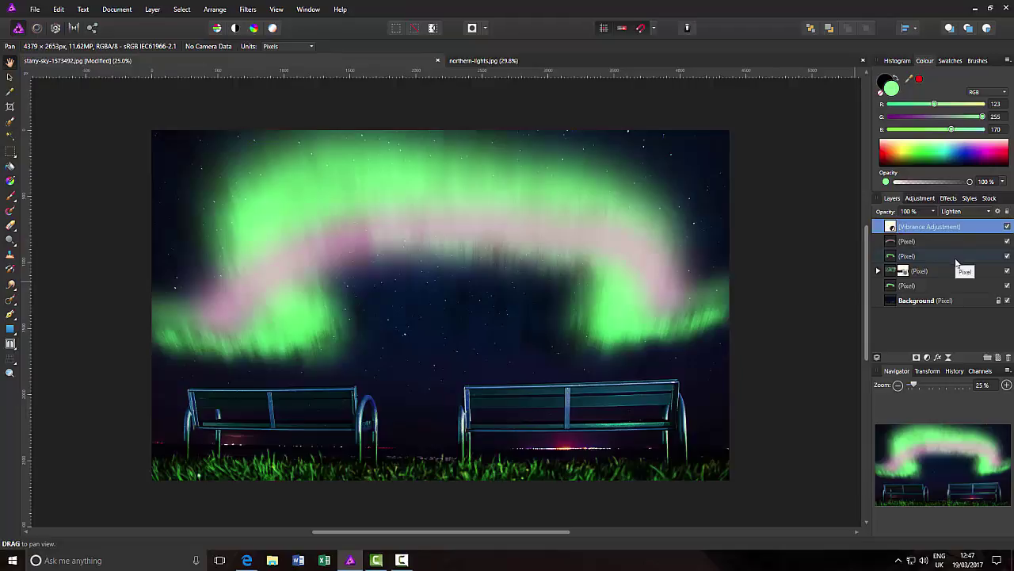
Group the Vibrance adjustment and every aurora Pixel layer into one group above Background.
shift+click(929, 287)
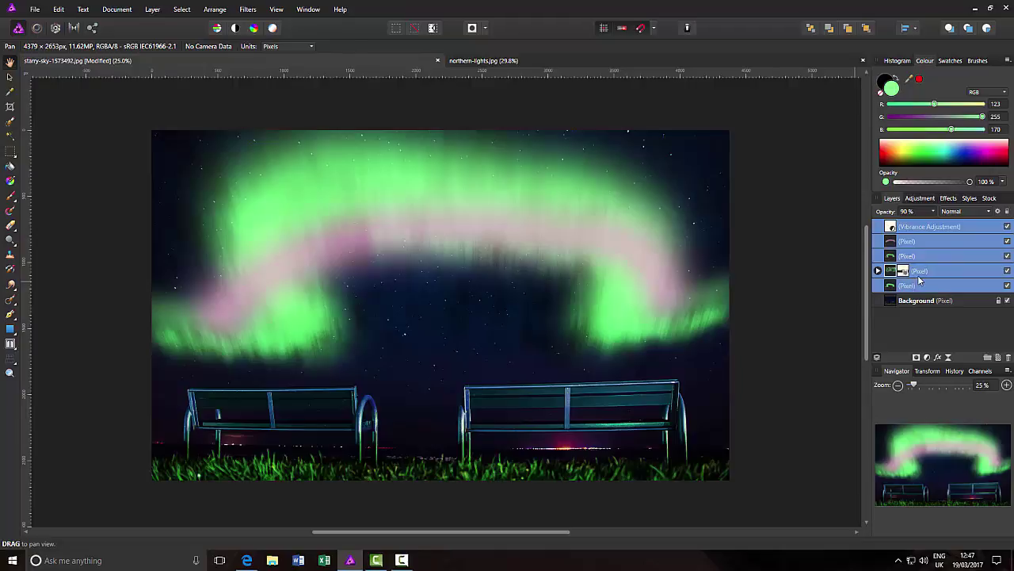
right_click(975, 229)
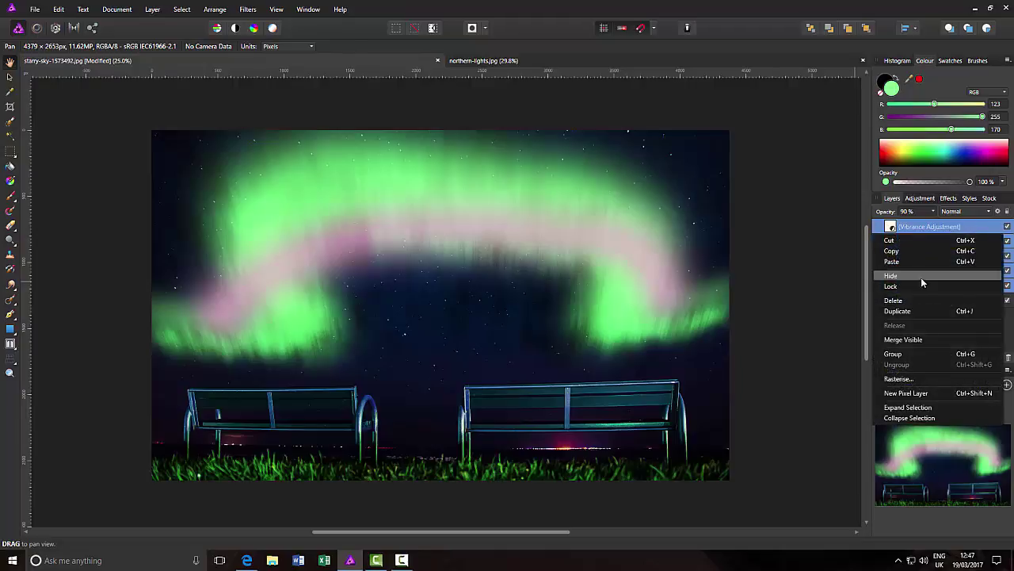
click(899, 351)
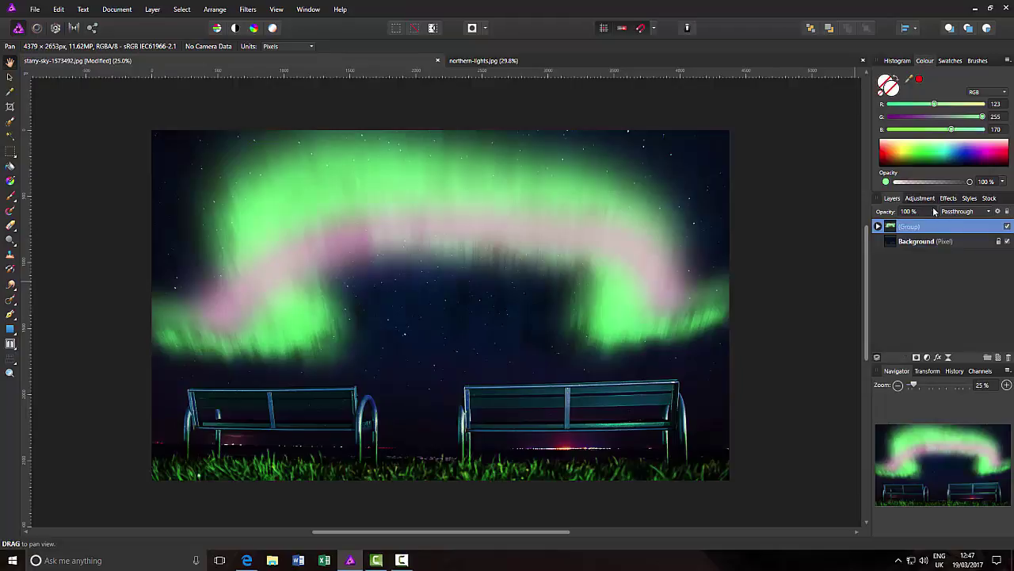
mouse_move(936, 223)
mouse_down()
mouse_move(935, 213)
mouse_move(936, 224)
mouse_move(910, 227)
mouse_move(947, 232)
mouse_up()
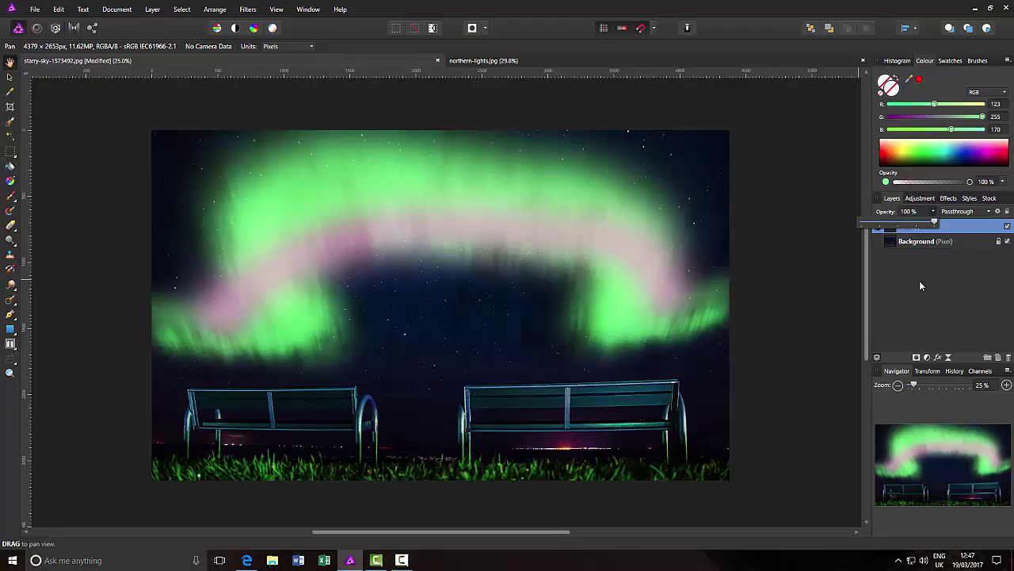